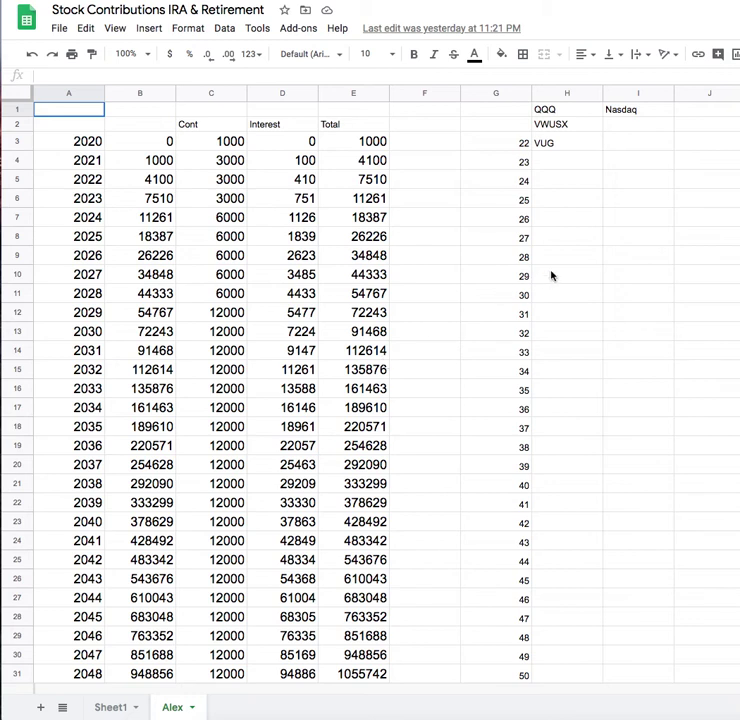
Step: Enter the label 'Roth IRA' in cell H5 below the fund tickers
left_click(557, 113)
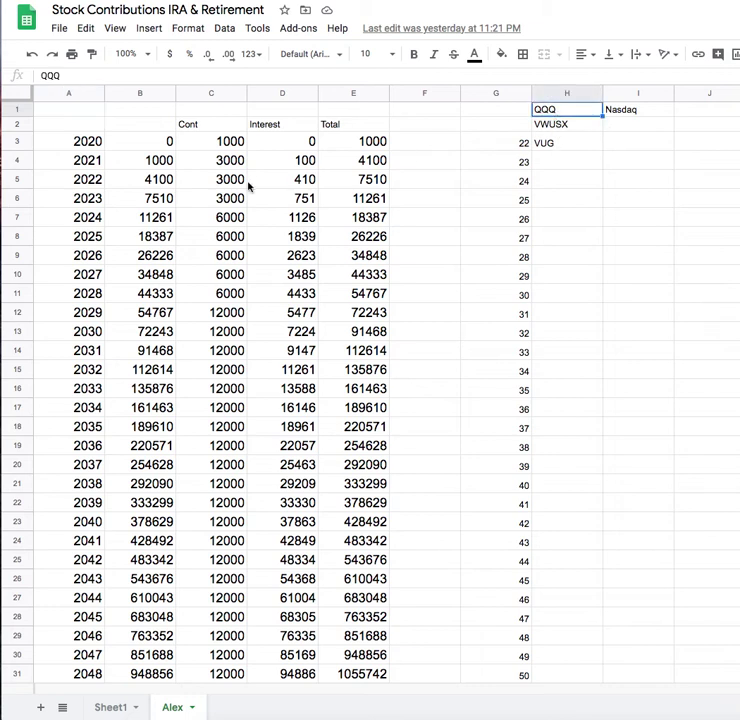
left_click(555, 182)
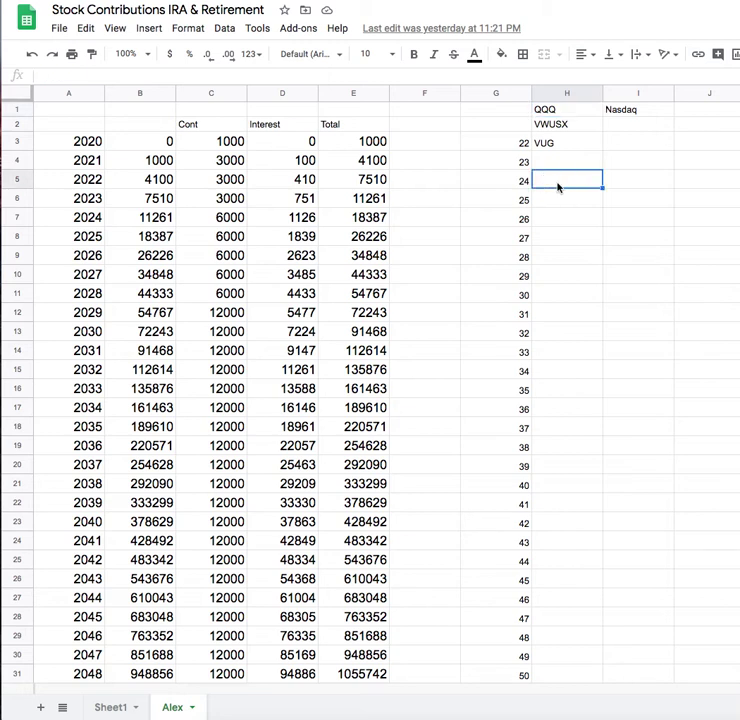
type("Roth IRA")
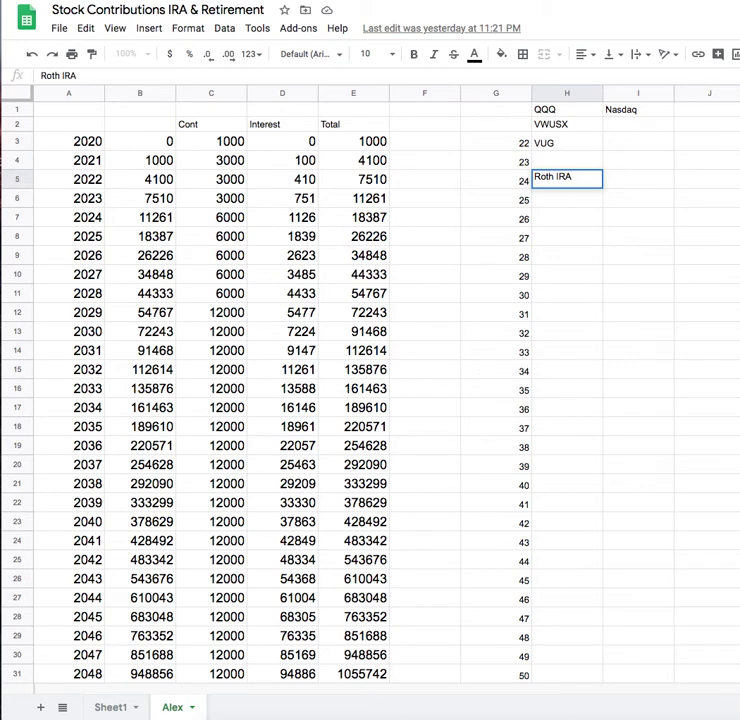
key("Return")
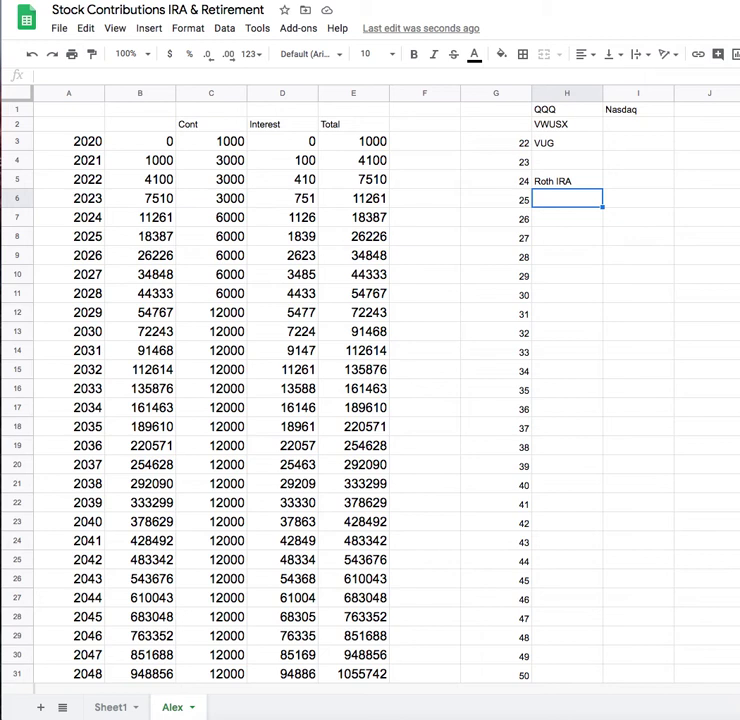
Step: Change the I1 label from 'Nasdaq' to 'Nasdaq Index'
left_click(637, 110)
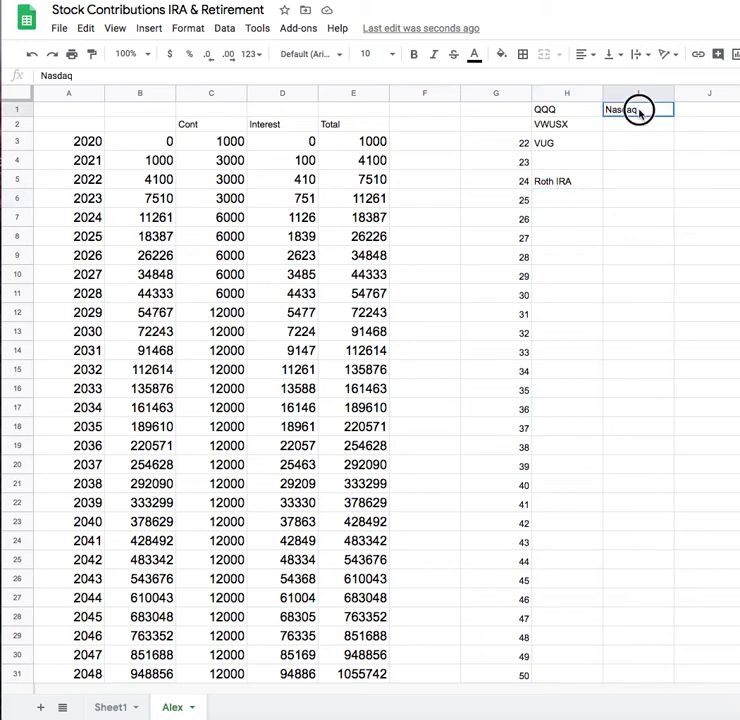
left_click(195, 78)
type("Inde")
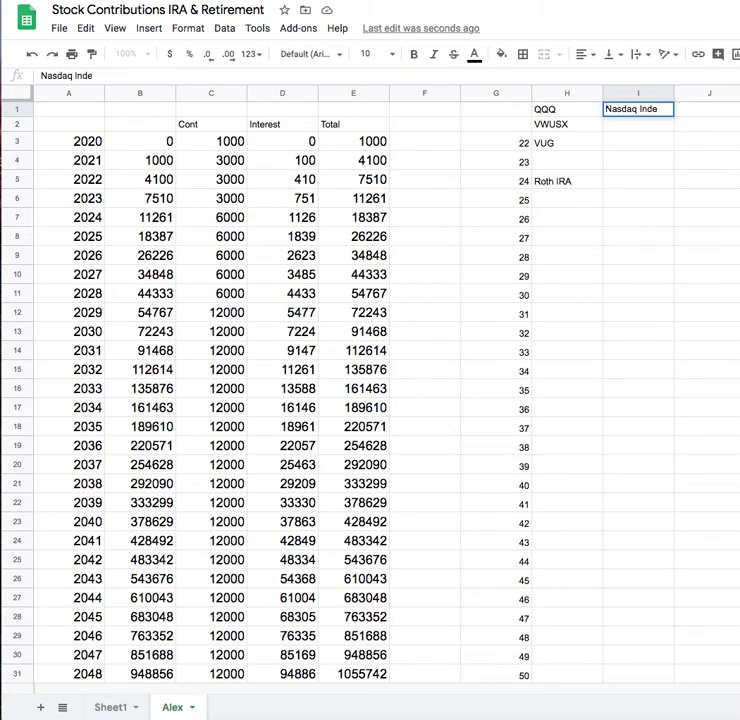
type("x")
key("Return")
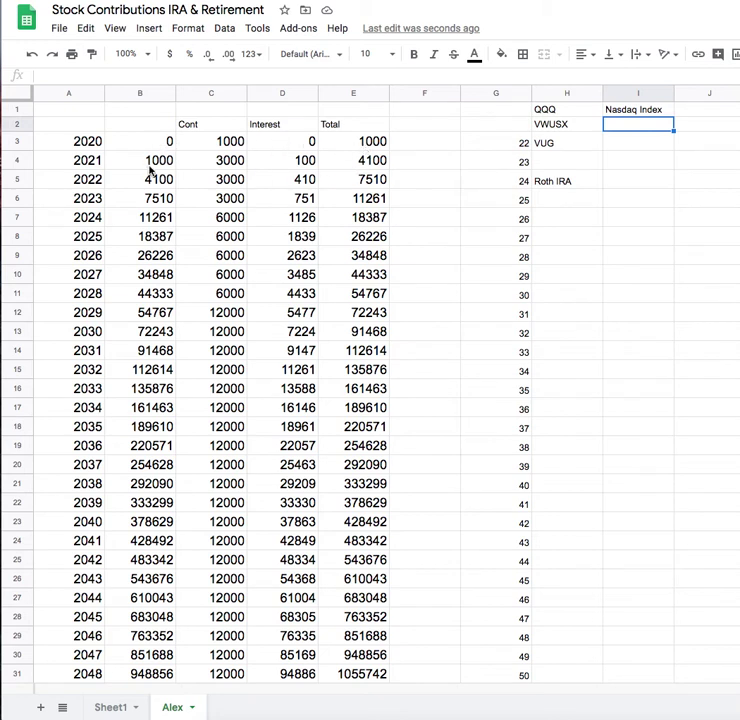
Step: Rename heading C2 to 'Contribute', then check the 2021 contribution of 3000 and interest formula
left_click(207, 126)
double_click(207, 126)
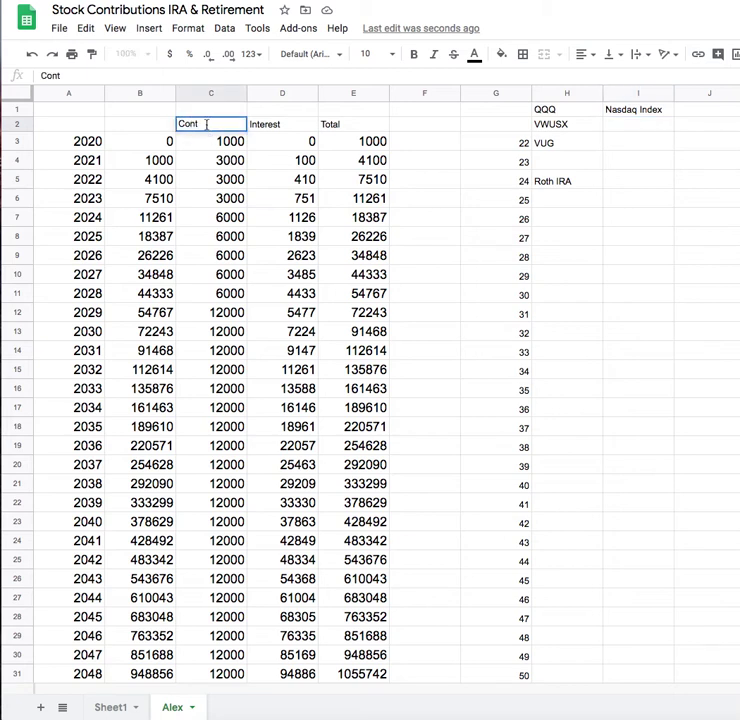
type("ribute")
key("Return")
left_click(211, 160)
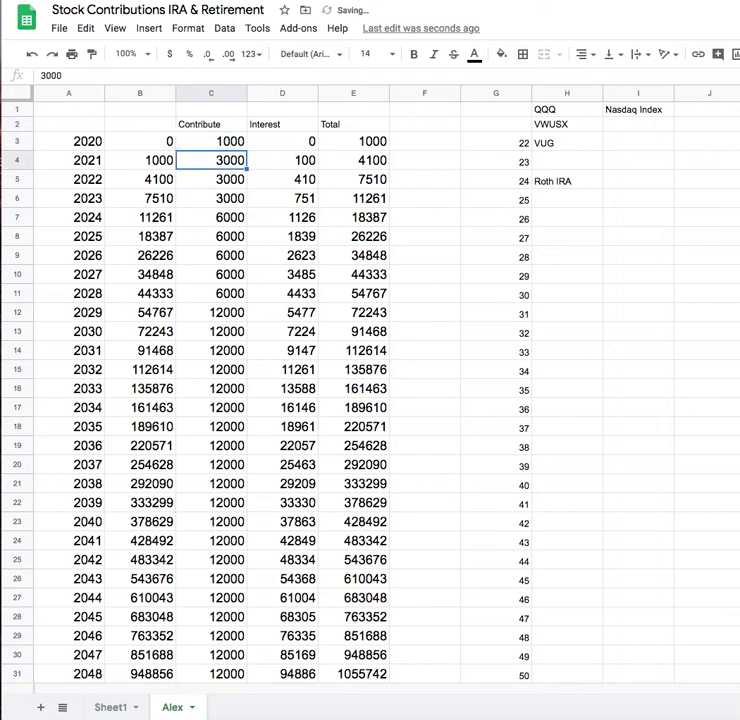
left_click(300, 163)
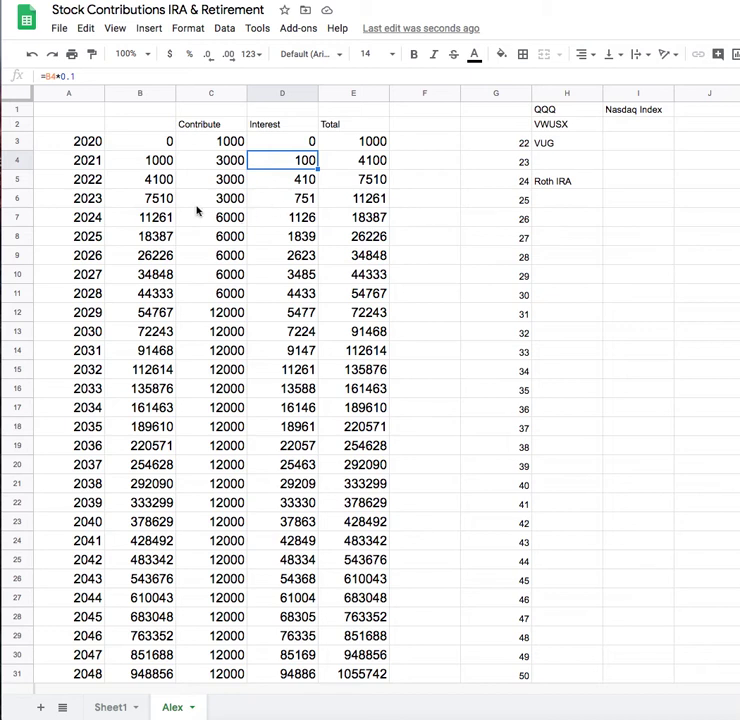
left_click(283, 203)
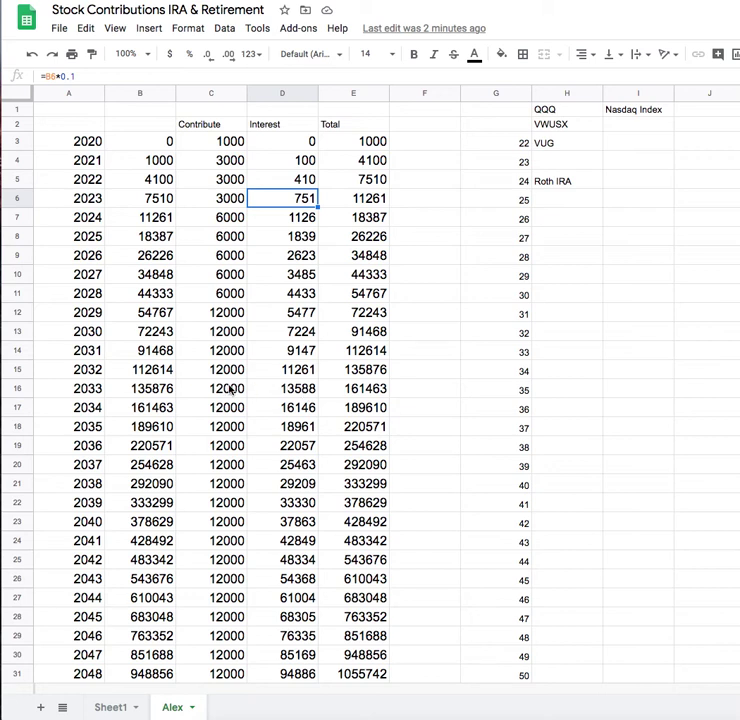
scroll(268, 415, "down", 3)
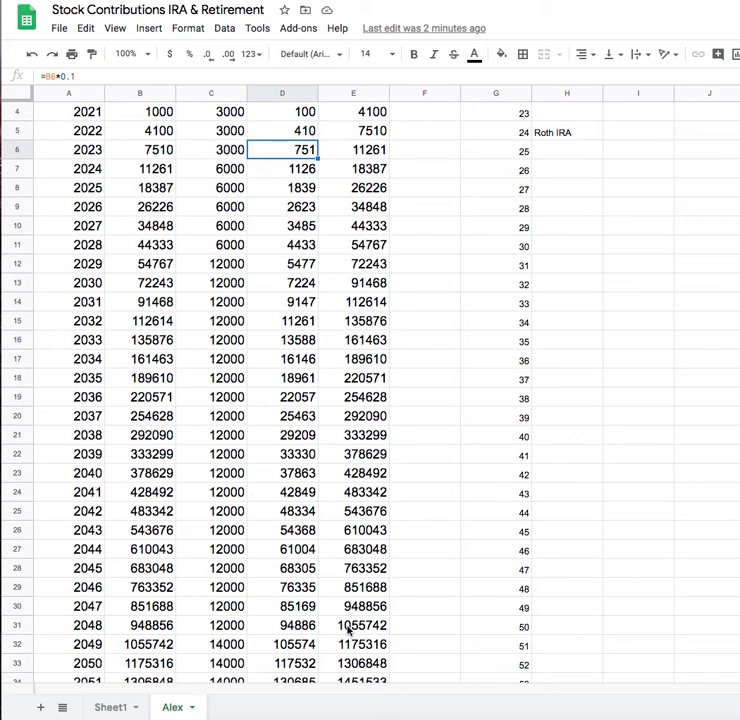
scroll(348, 628, "down", 6)
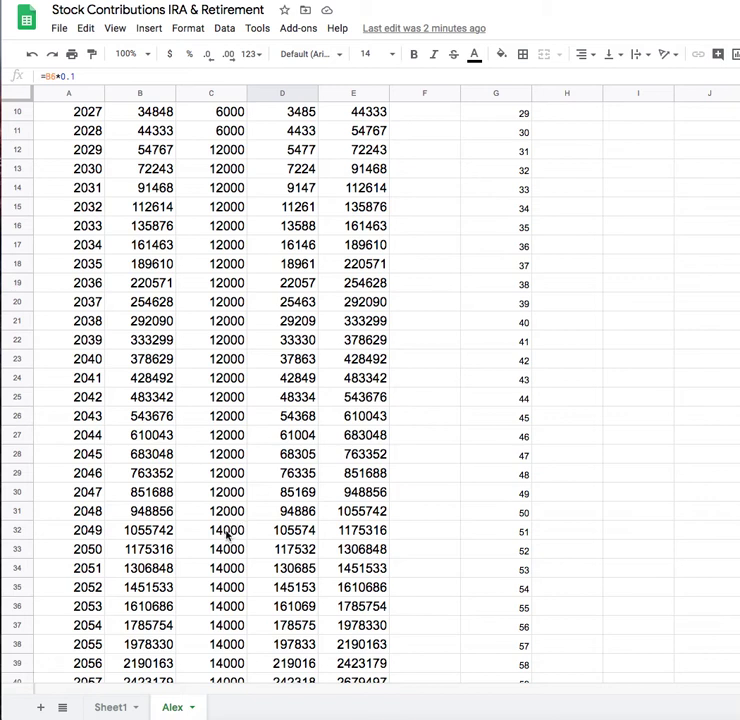
scroll(227, 536, "down", 3)
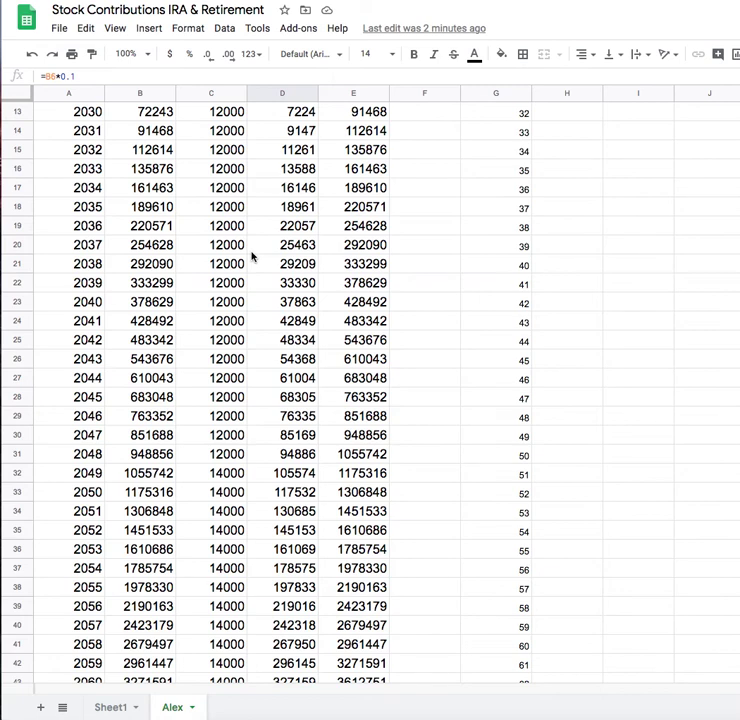
scroll(251, 257, "down", 3)
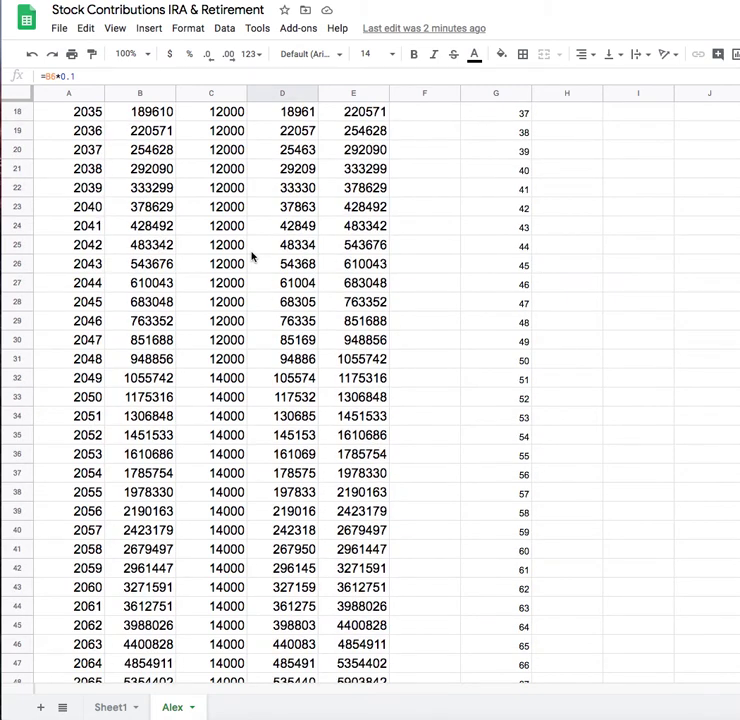
scroll(251, 257, "down", 2)
scroll(251, 257, "down", 1)
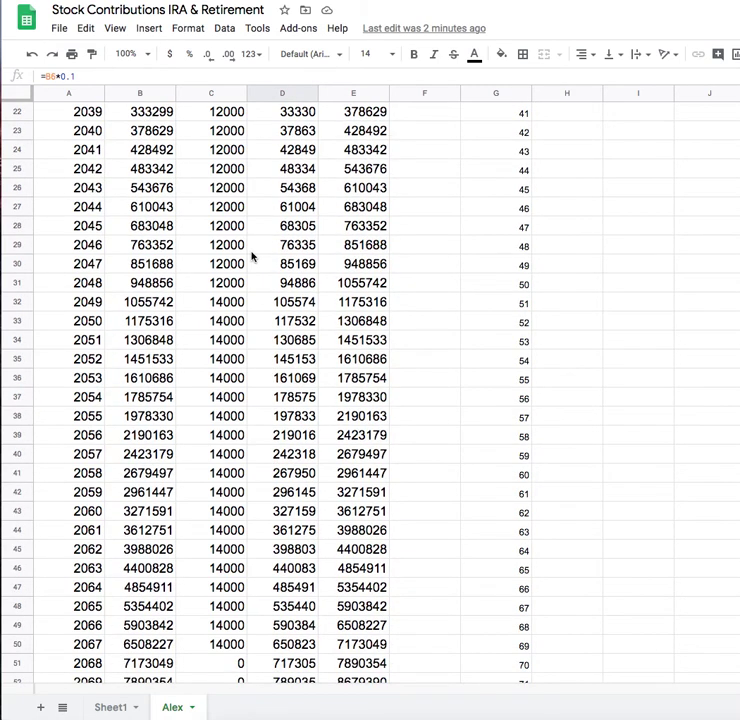
scroll(251, 257, "down", 2)
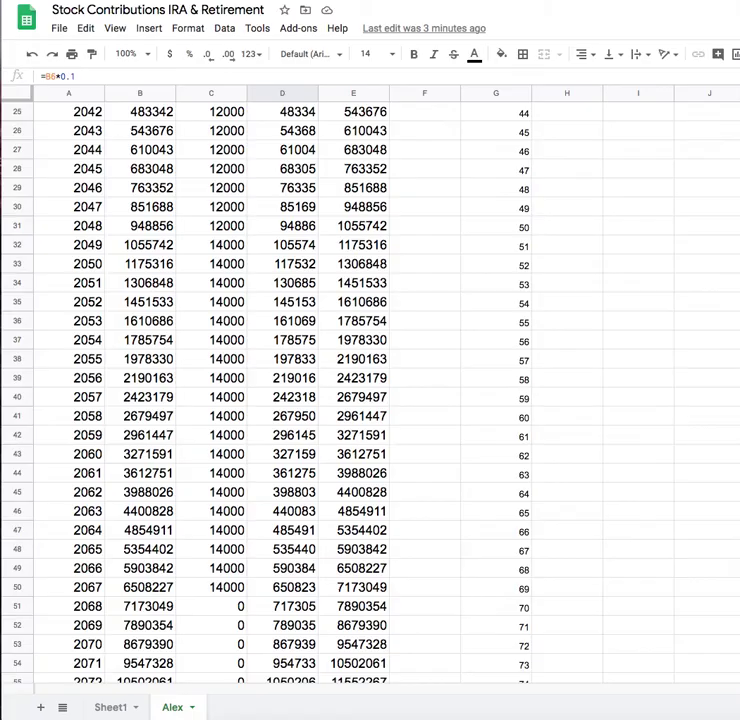
key("super+Tab")
left_click(229, 419)
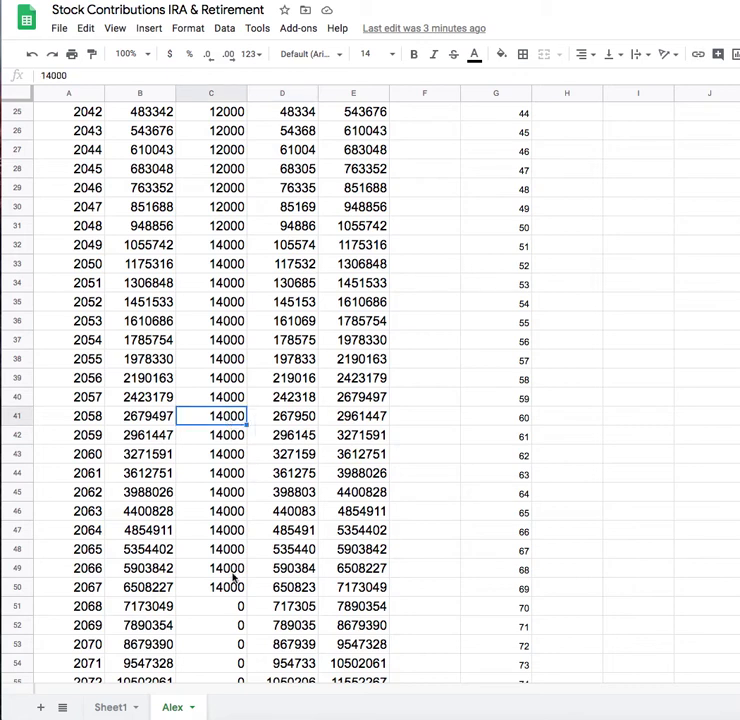
scroll(230, 606, "down", 2)
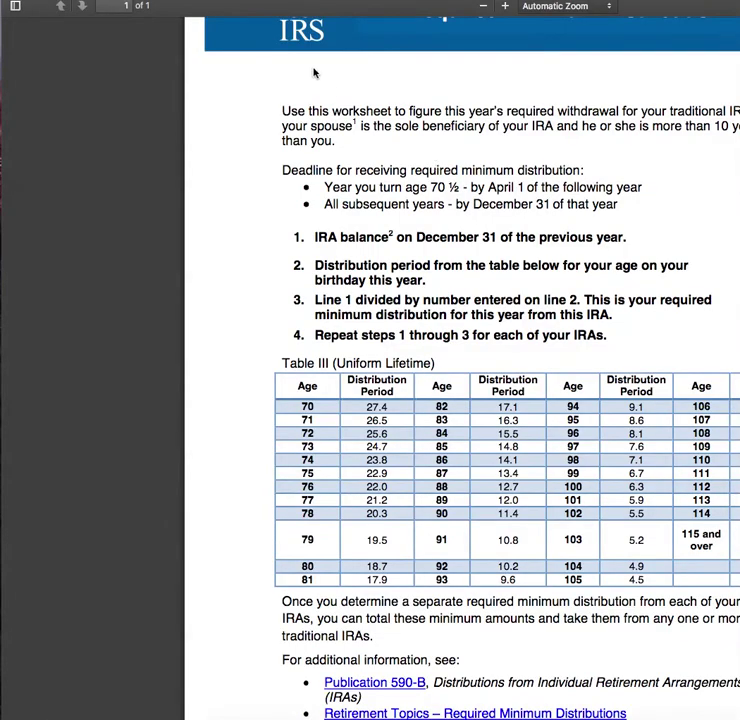
scroll(315, 103, "up", 2)
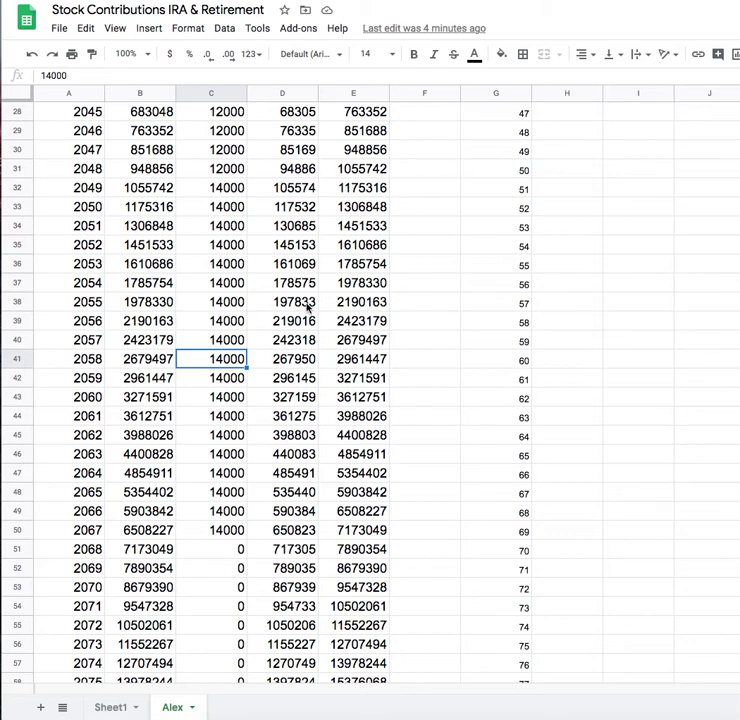
scroll(307, 306, "up", 2)
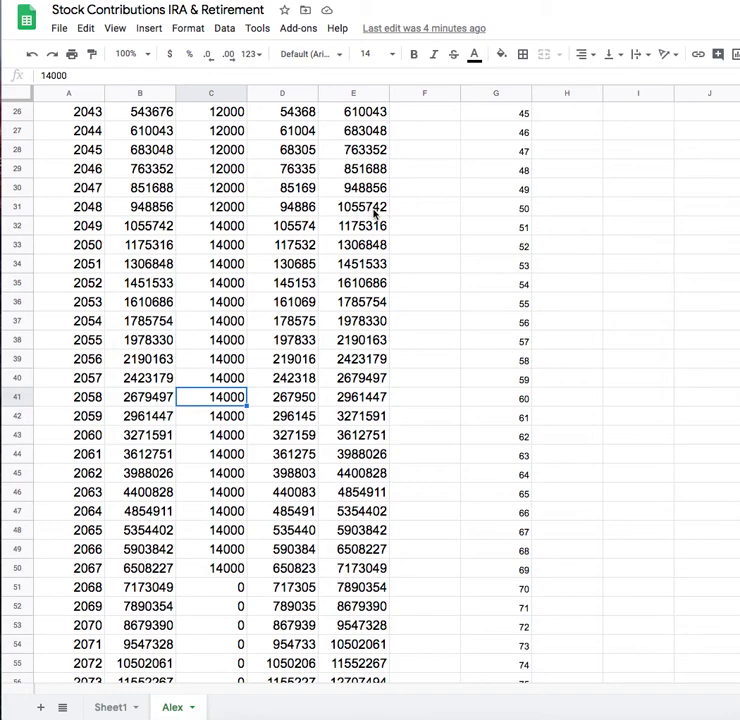
scroll(302, 203, "up", 5)
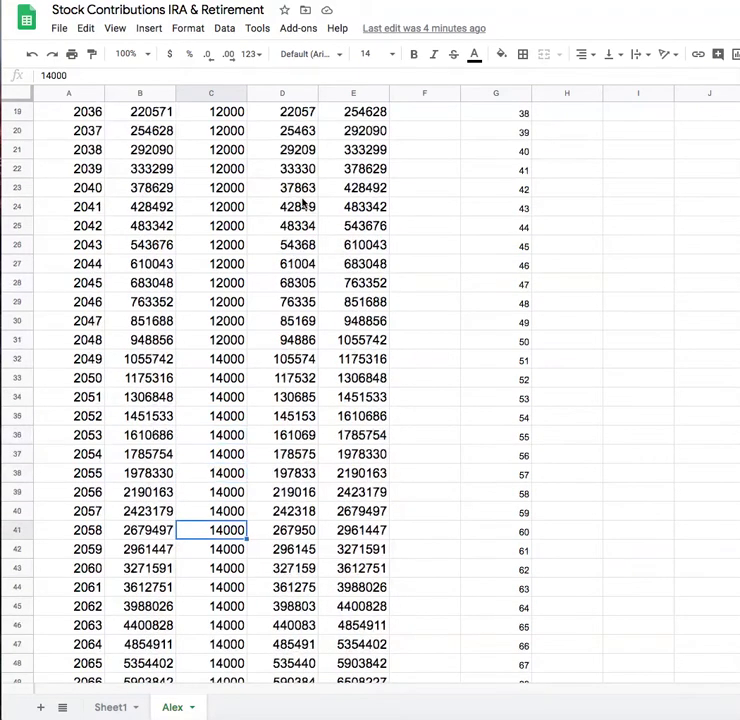
scroll(302, 203, "up", 1)
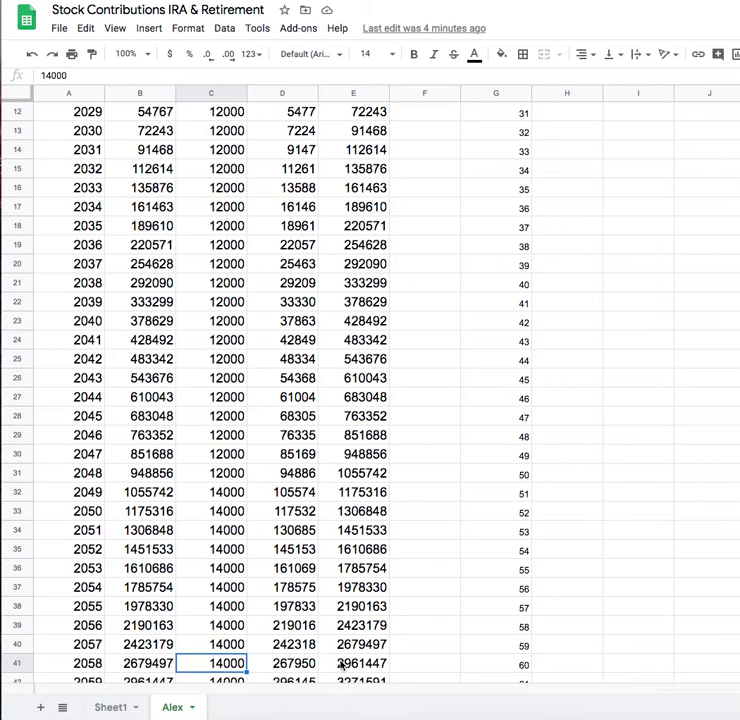
scroll(226, 652, "down", 4)
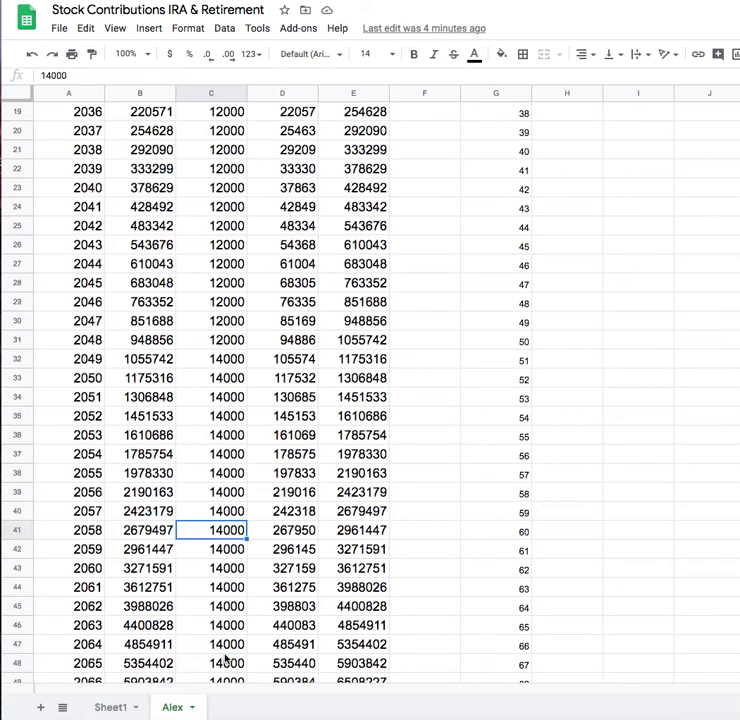
Step: Enter 0 as the contribution for each year 2059 through 2067 in C42:C50
left_click(234, 530)
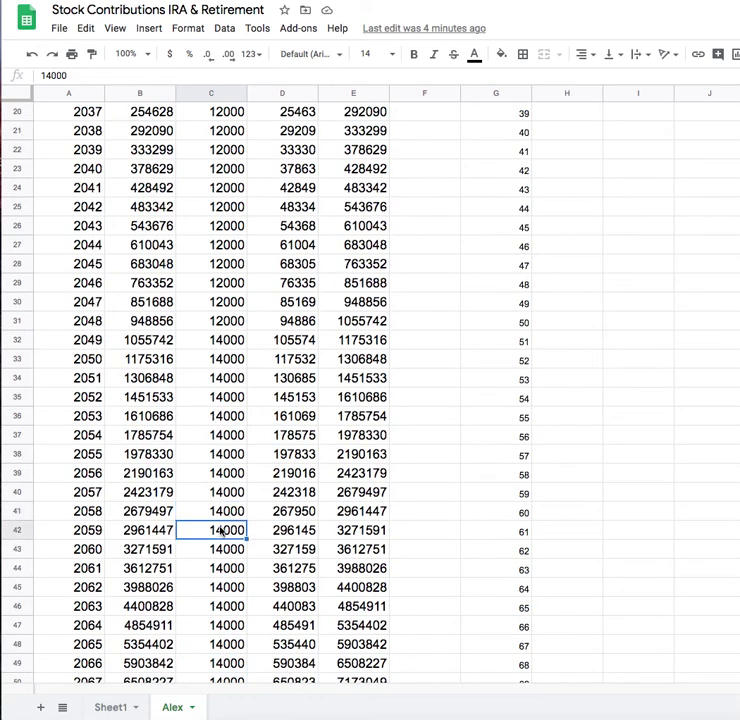
key("shift+Down")
key("shift+Down")
key("shift+Down")
key("shift+Down")
key("shift+Down")
key("shift+Down")
key("shift+Down")
key("shift+Down")
key("shift+Down")
key("shift+Down")
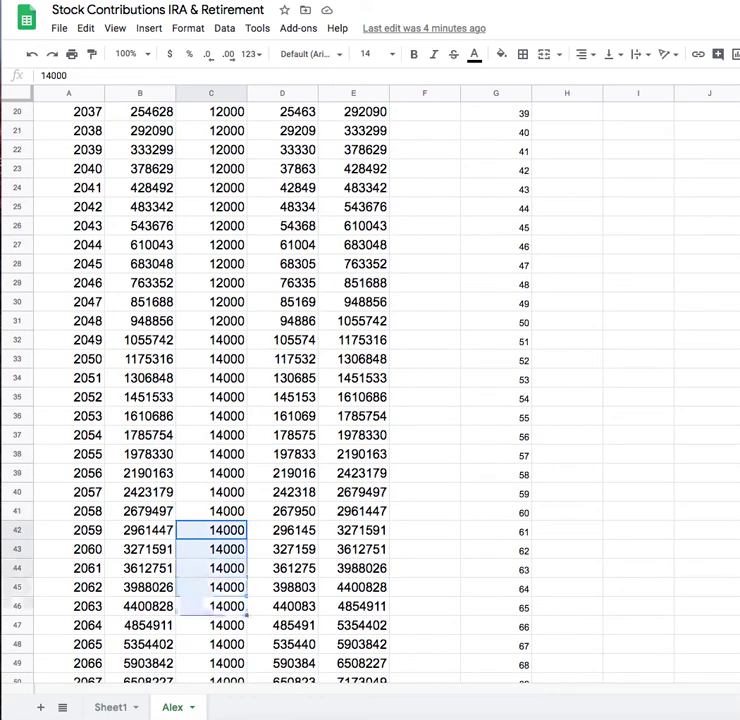
key("shift+Up")
key("shift+Up")
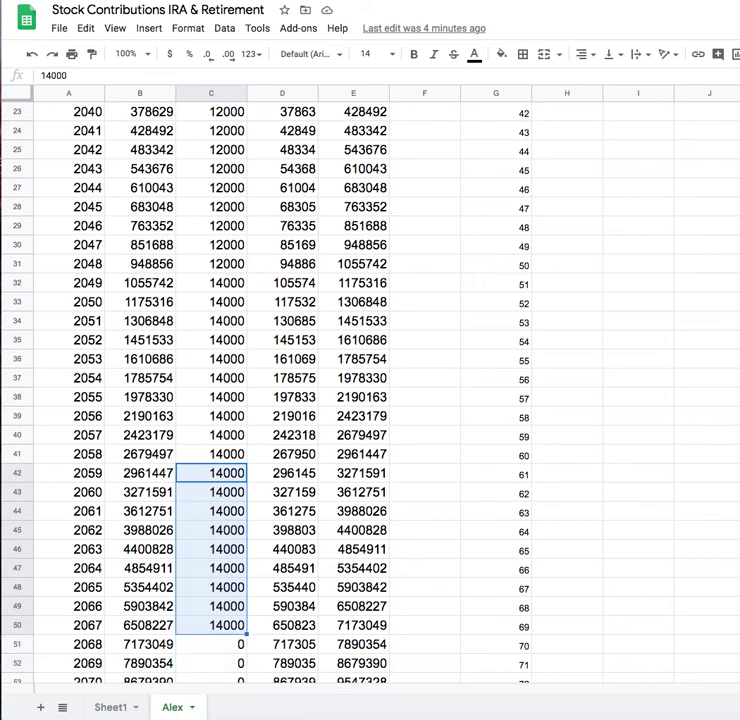
type("0")
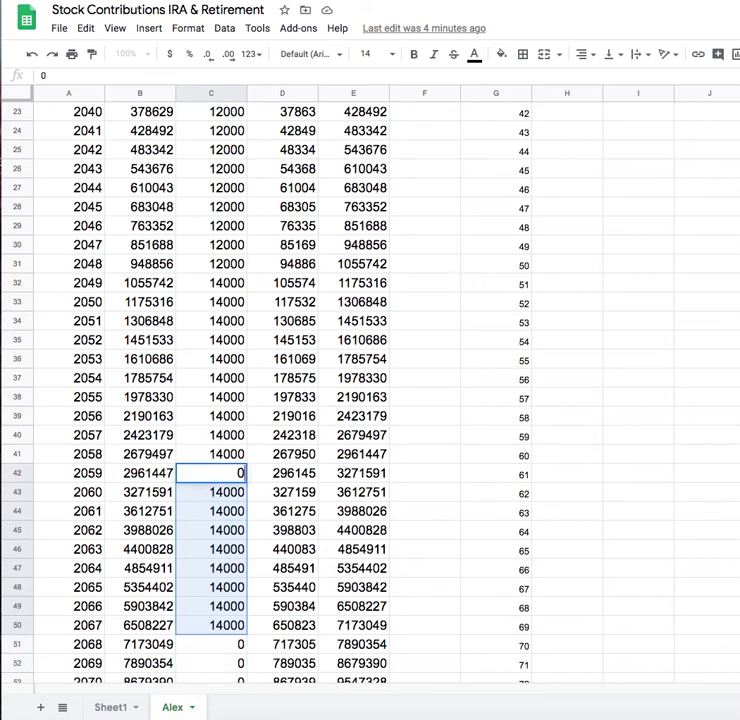
key("Return")
type("0")
key("Return")
type("0")
key("Return")
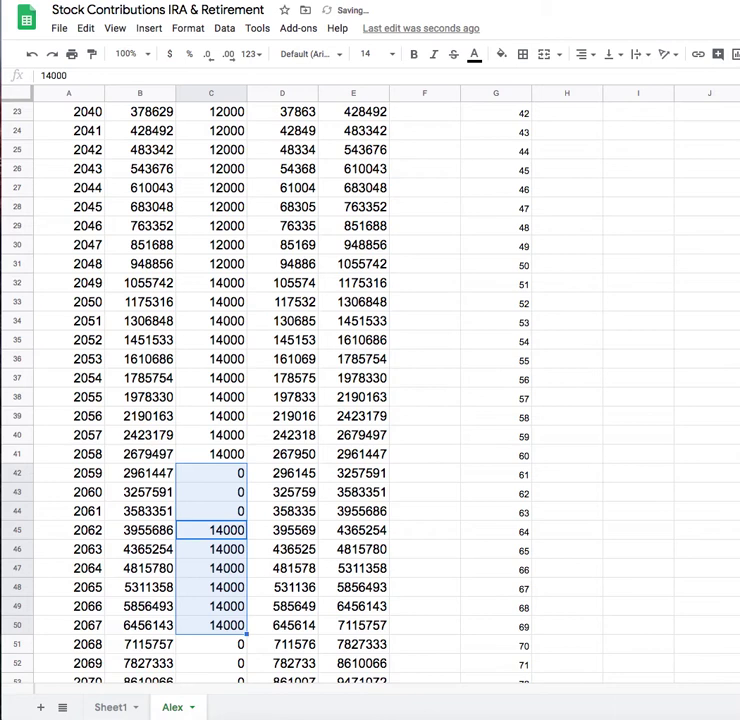
type("0")
key("Return")
type("0")
key("Return")
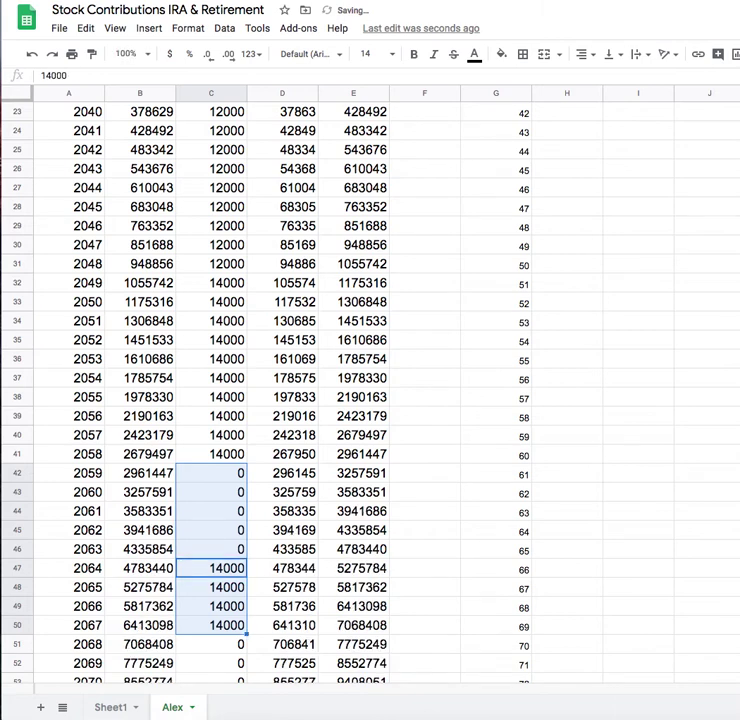
type("0")
key("Return")
type("0")
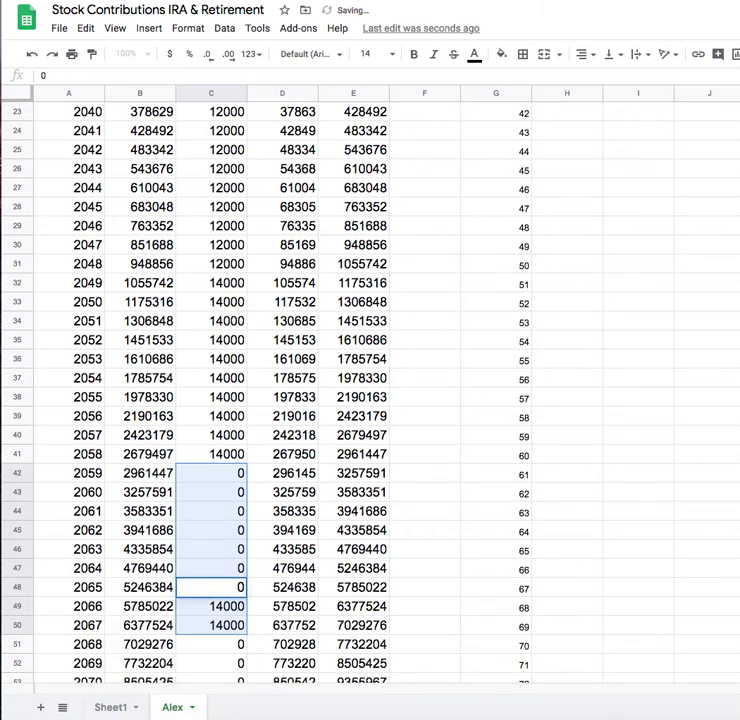
key("Return")
type("0")
key("Return")
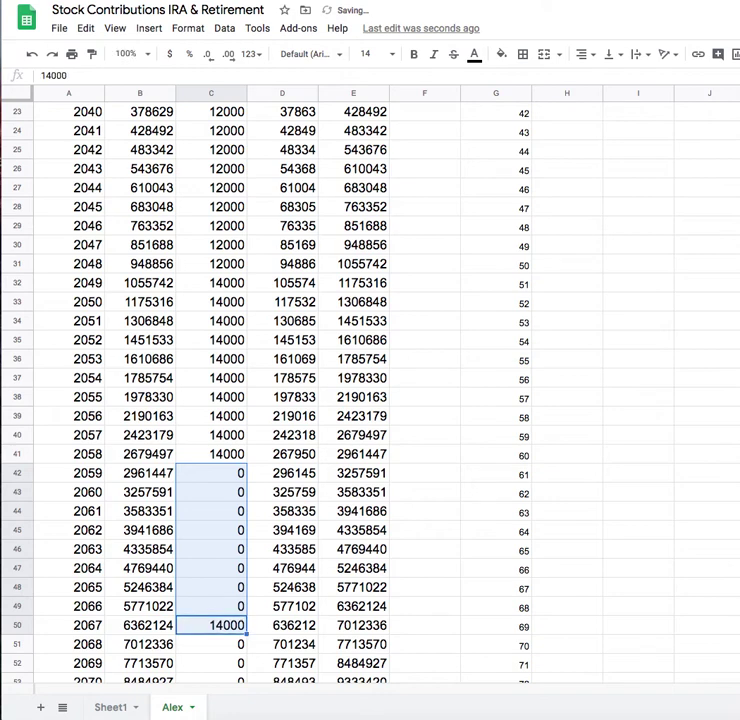
type("0")
Step: Select the contribution cells for 2020 through 2058 in column C
left_click(226, 489)
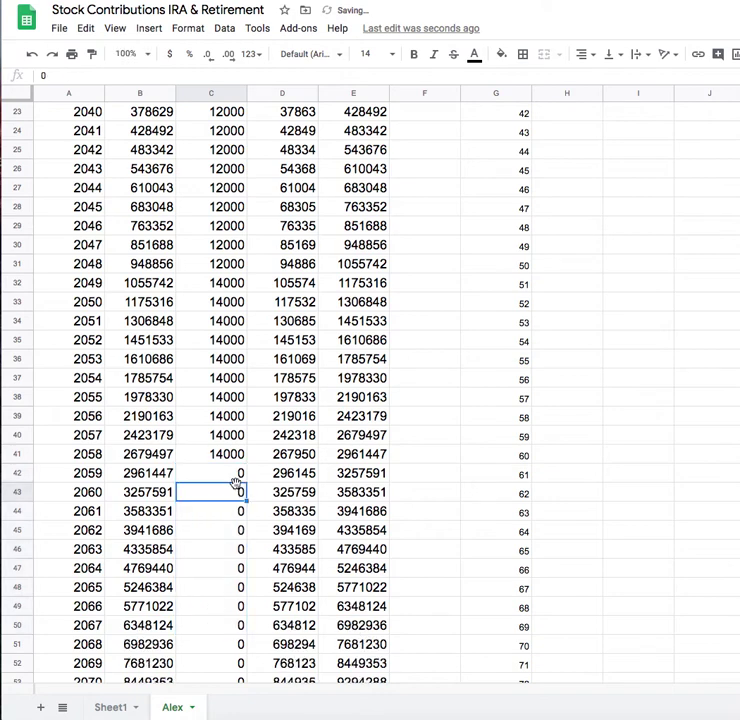
left_click(220, 472)
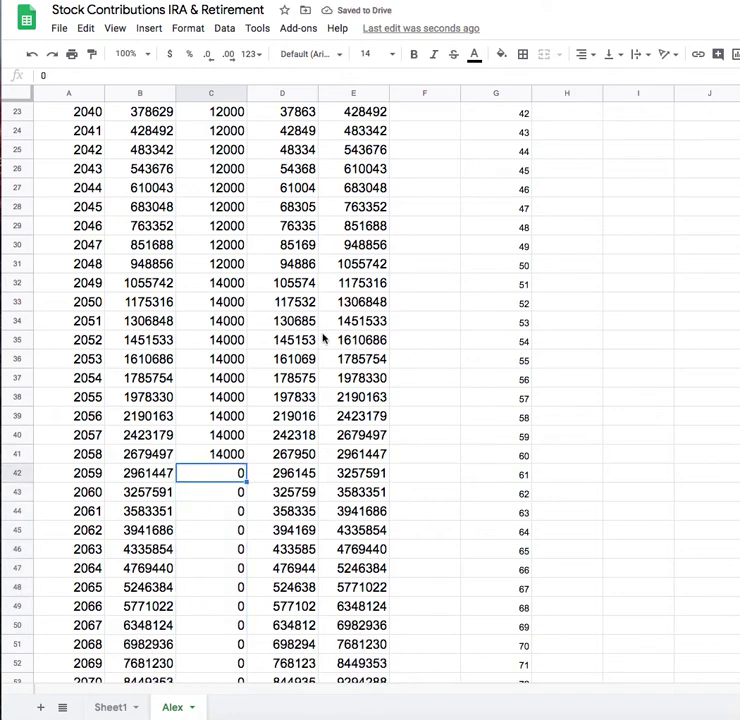
scroll(323, 340, "up", 5)
scroll(323, 340, "right", 1)
scroll(323, 340, "up", 2)
scroll(323, 340, "left", 1)
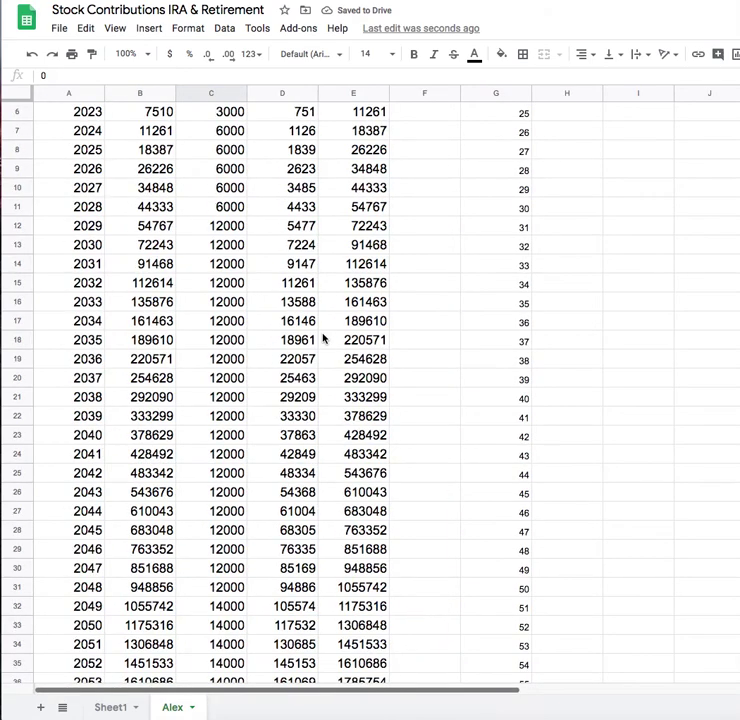
scroll(325, 332, "down", 2)
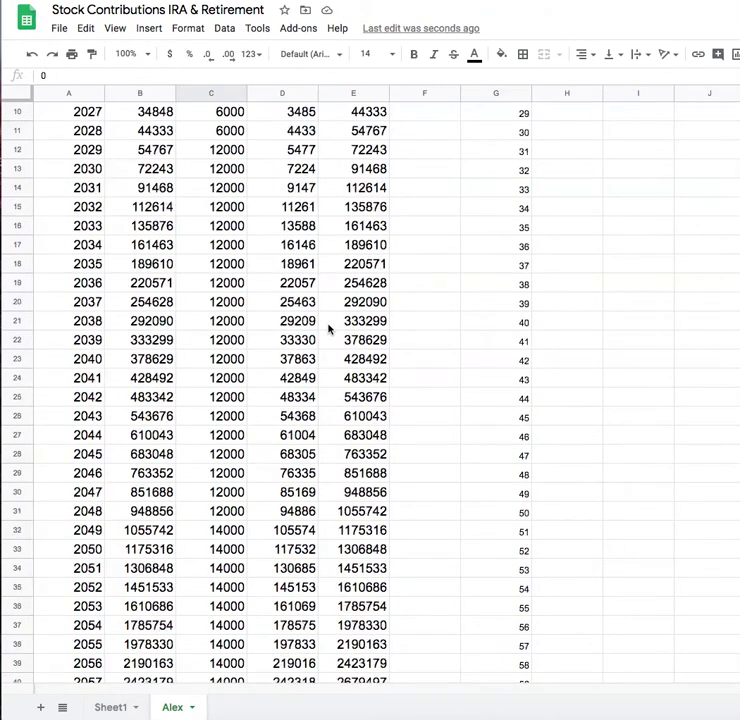
left_click(224, 661)
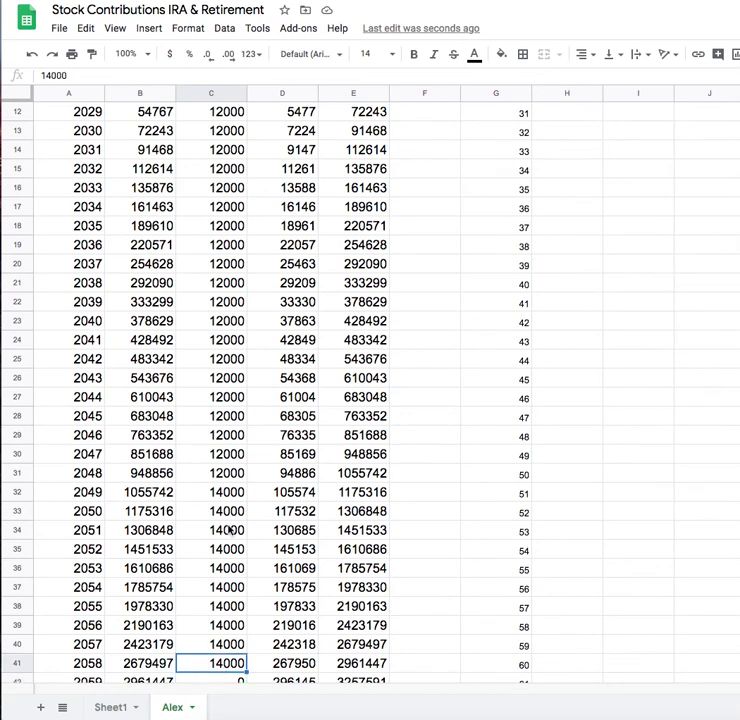
scroll(212, 623, "up", 4)
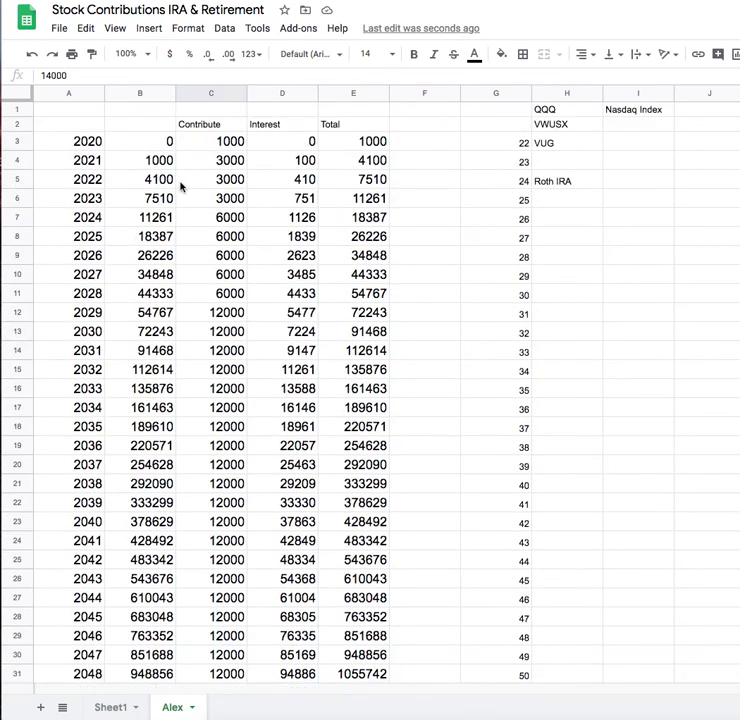
left_click(198, 150, "shift")
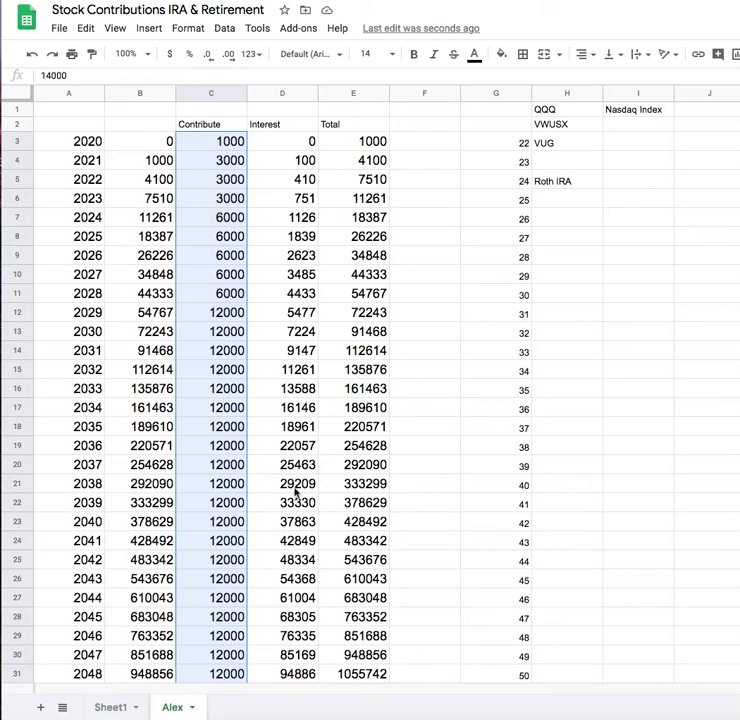
scroll(296, 490, "down", 3)
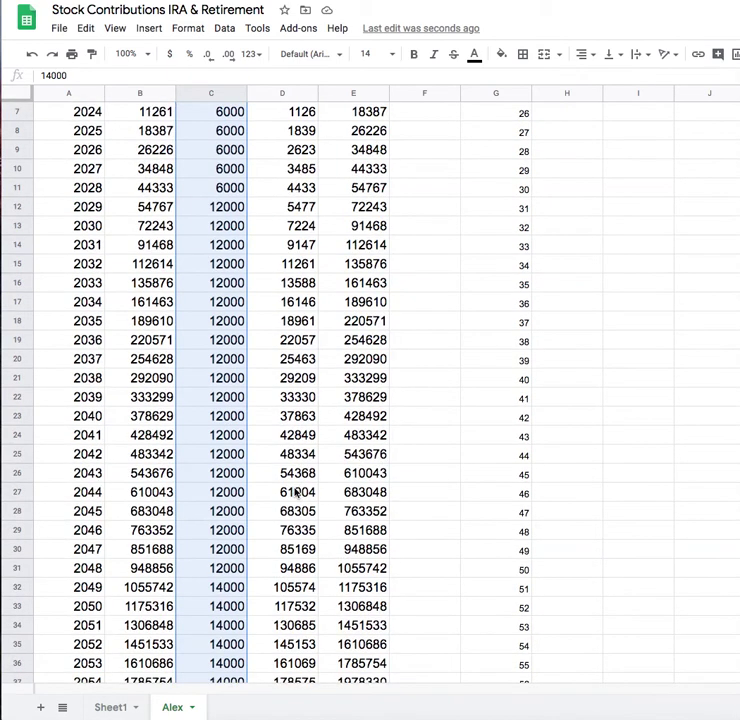
scroll(296, 490, "up", 2)
scroll(296, 492, "up", 1)
scroll(296, 492, "down", 4)
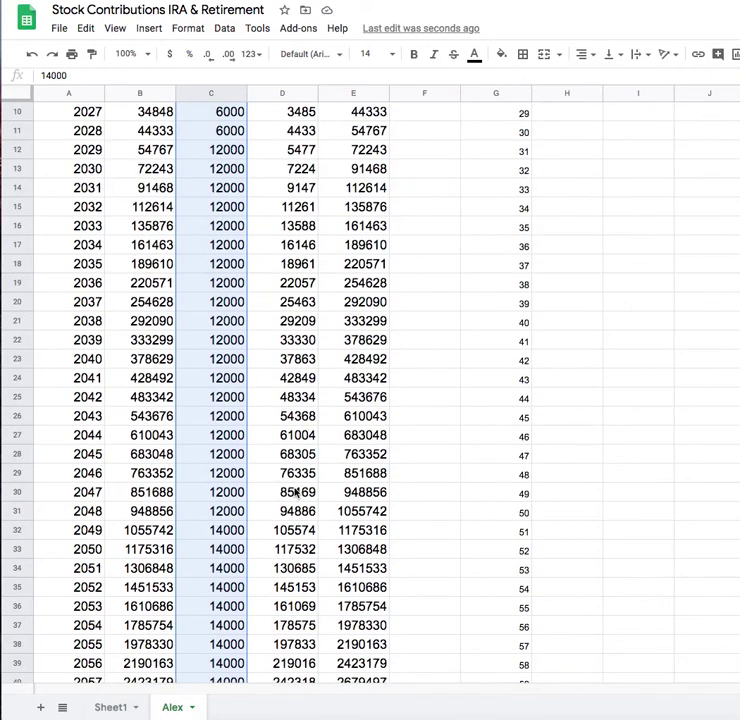
scroll(296, 492, "down", 1)
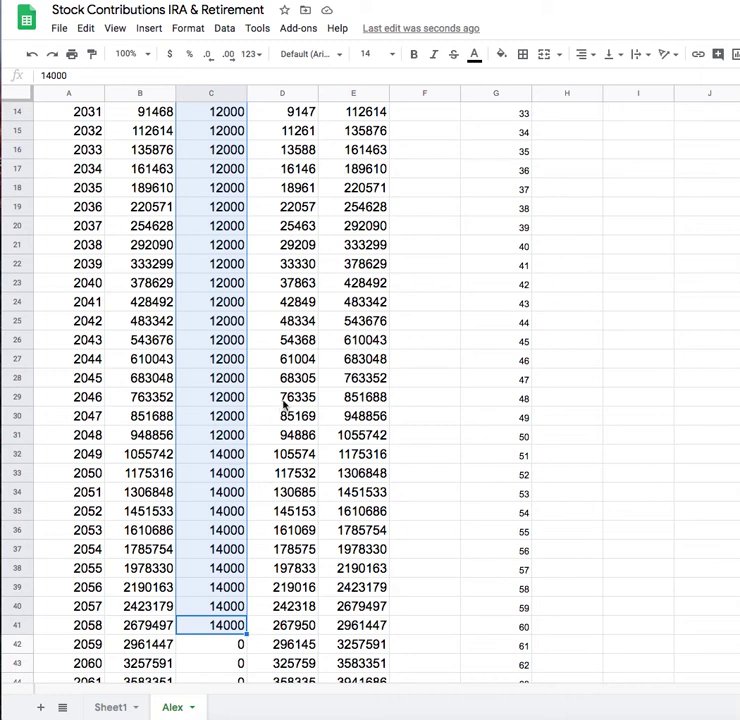
scroll(284, 404, "up", 1)
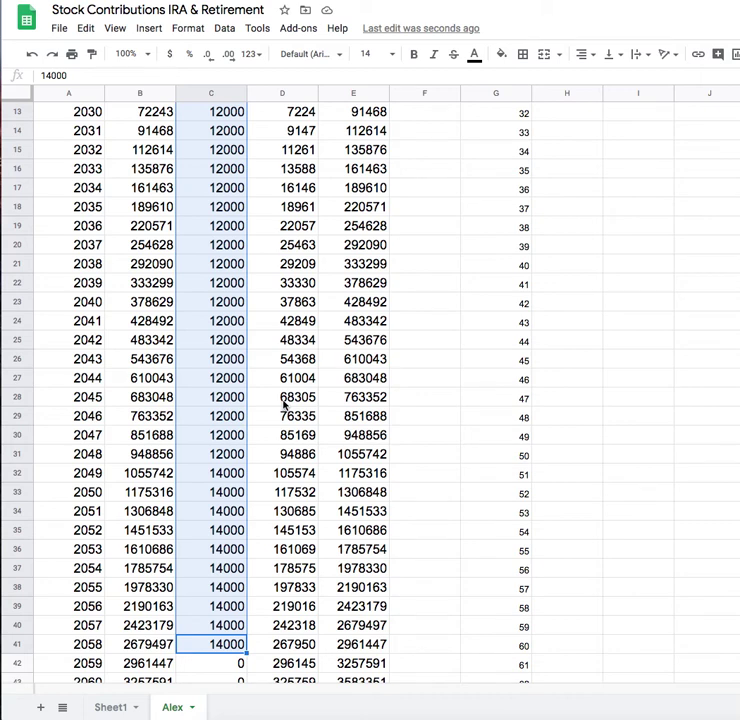
scroll(284, 404, "up", 1)
scroll(284, 403, "up", 2)
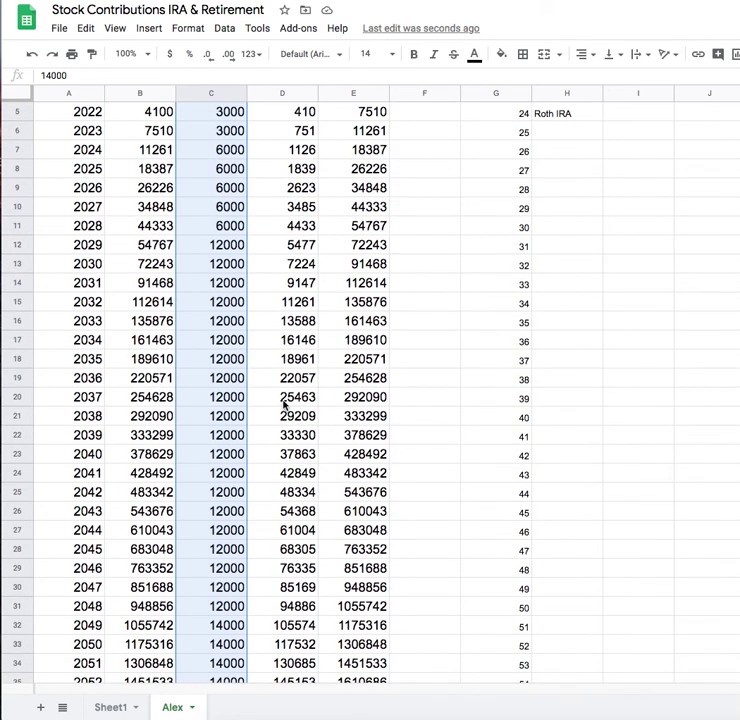
scroll(284, 403, "up", 1)
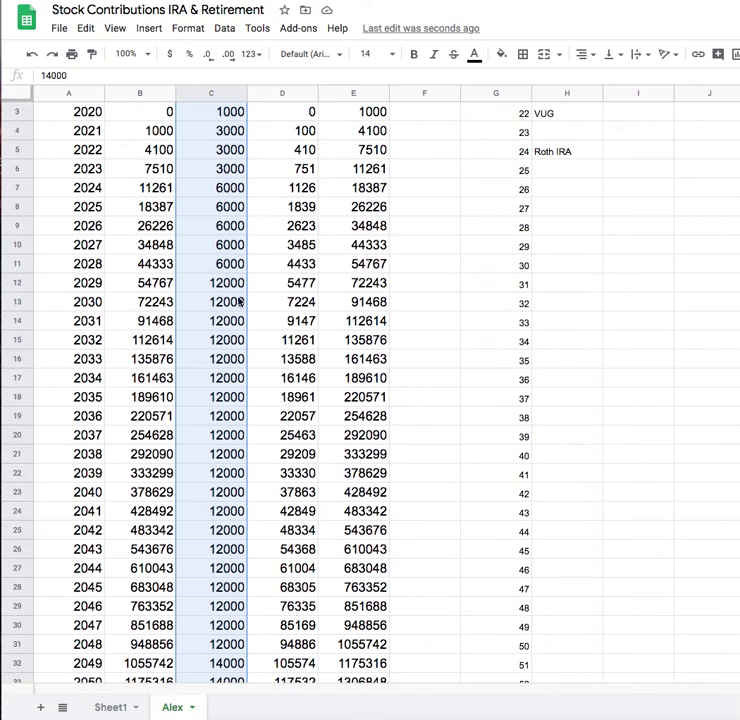
scroll(239, 301, "down", 1)
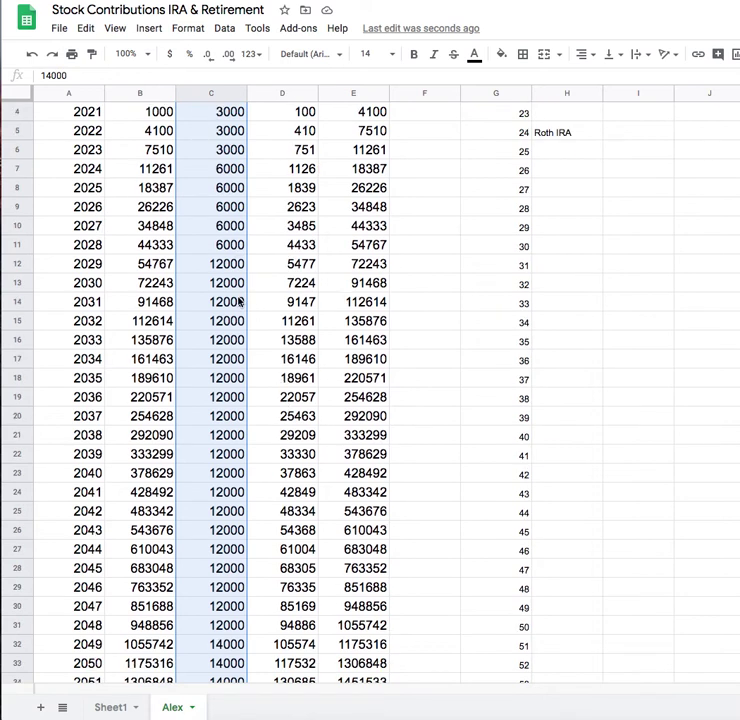
Step: Fill the 2028 contribution of 6000 down column C through 2048
left_click(213, 262)
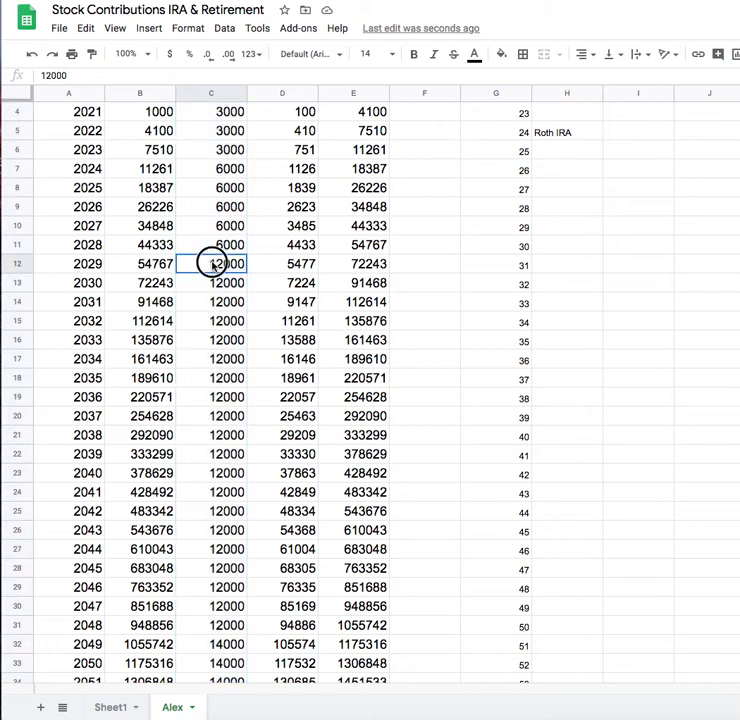
left_click(231, 245)
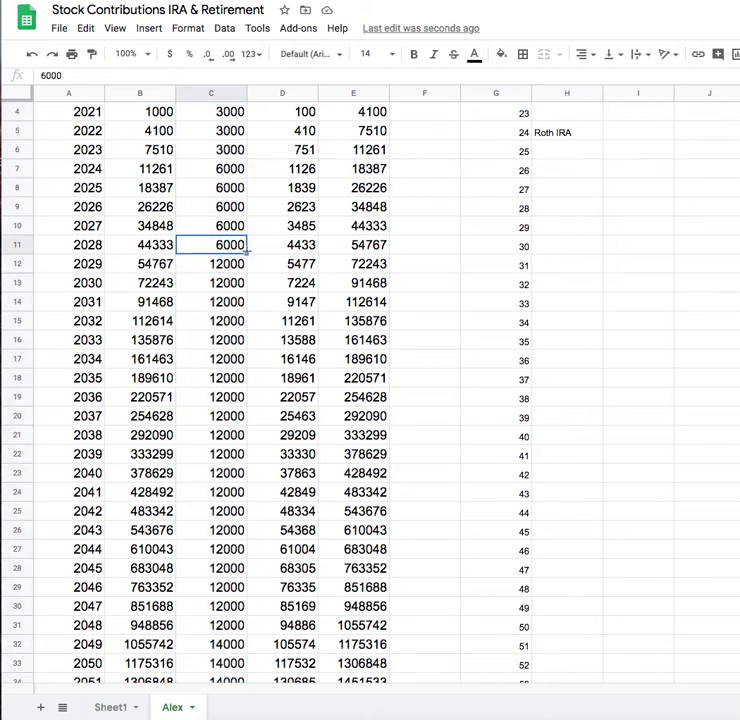
left_click_drag(245, 254, 240, 625)
scroll(240, 625, "down", 3)
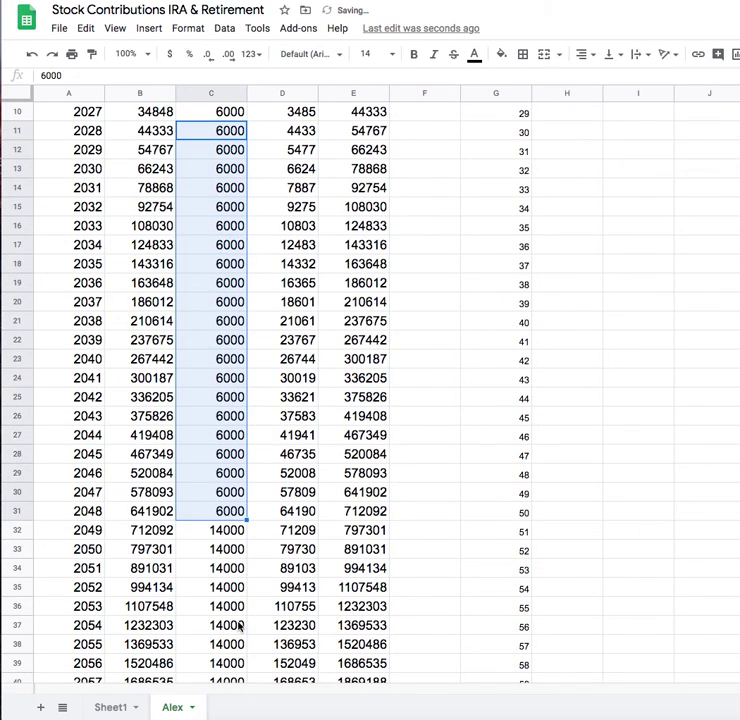
scroll(240, 625, "down", 3)
Step: Set the 2049 contribution to 7000 and fill it down through 2058
left_click(210, 437)
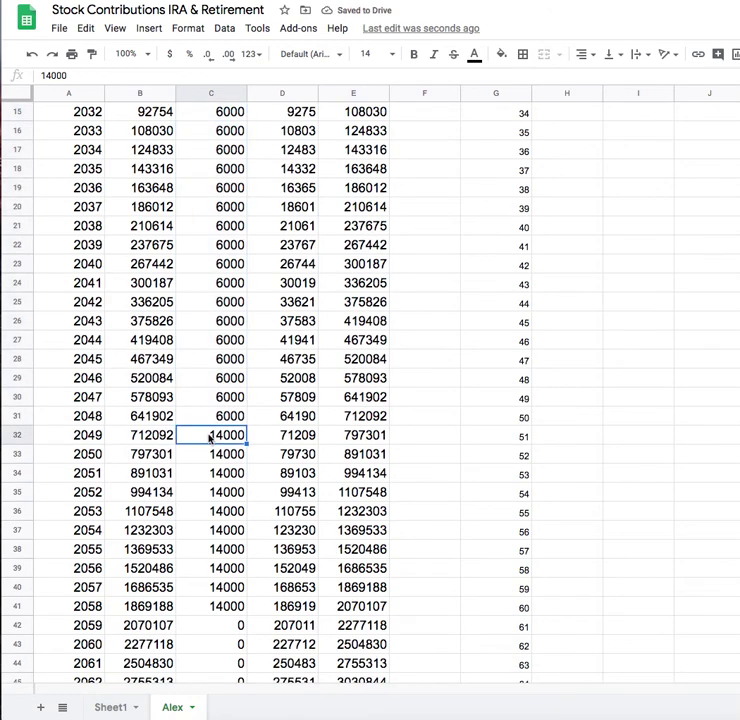
type("7000")
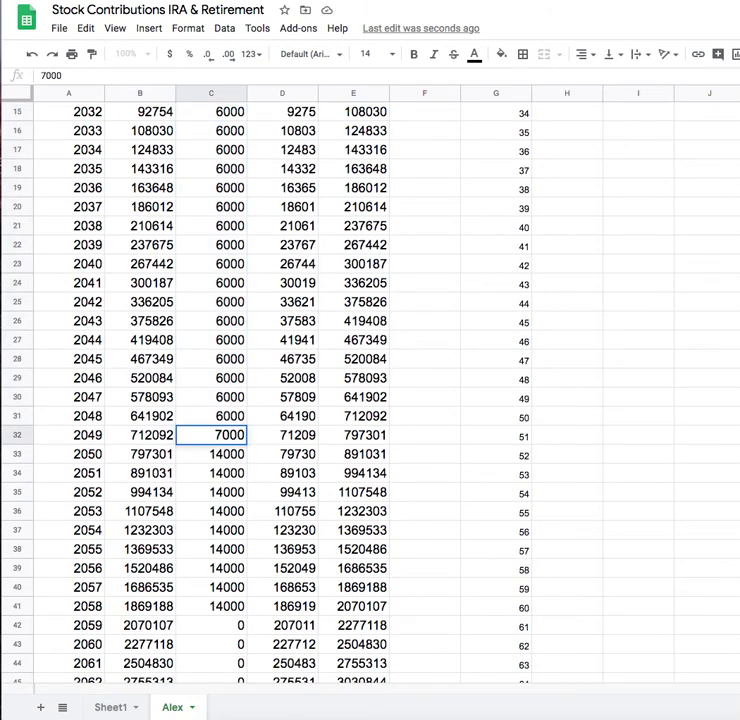
key("Return")
left_click(235, 437)
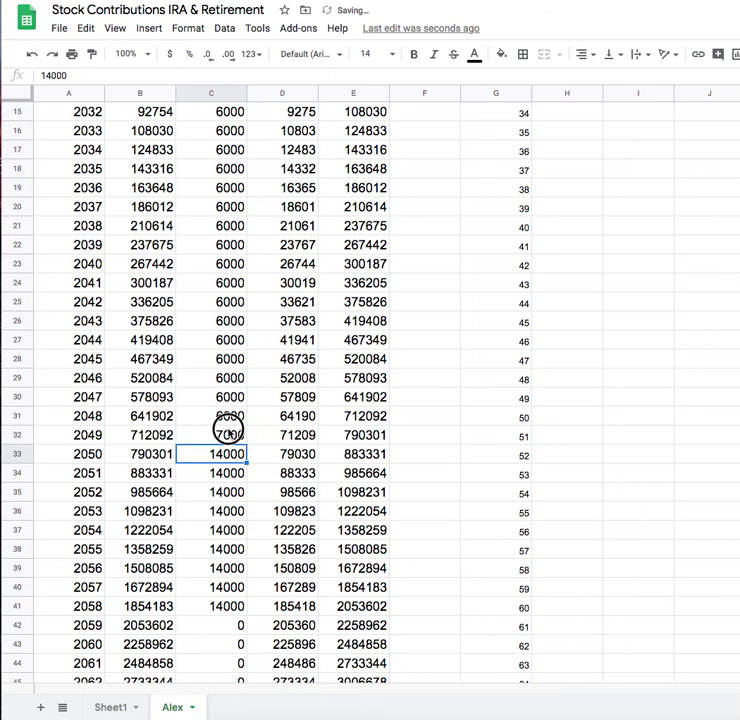
left_click_drag(246, 445, 245, 604)
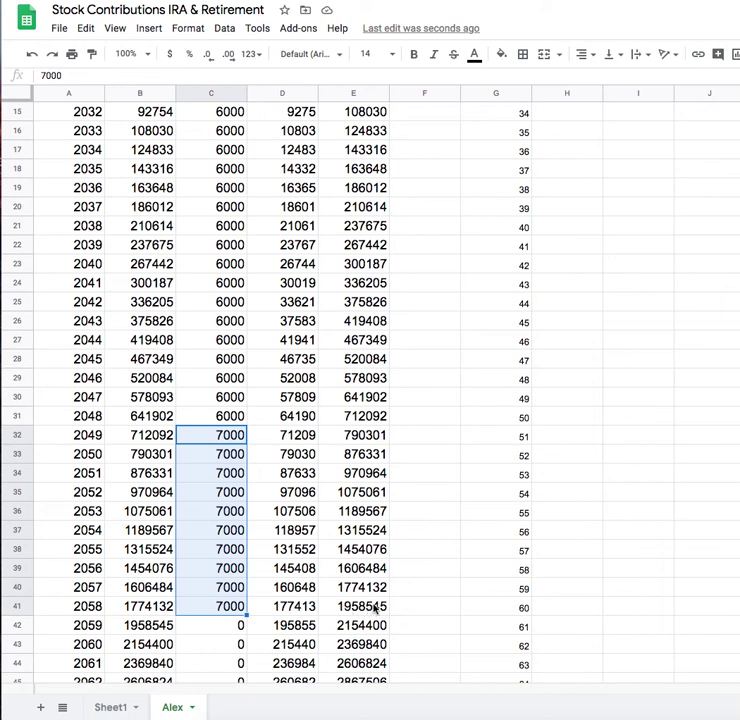
left_click(293, 628)
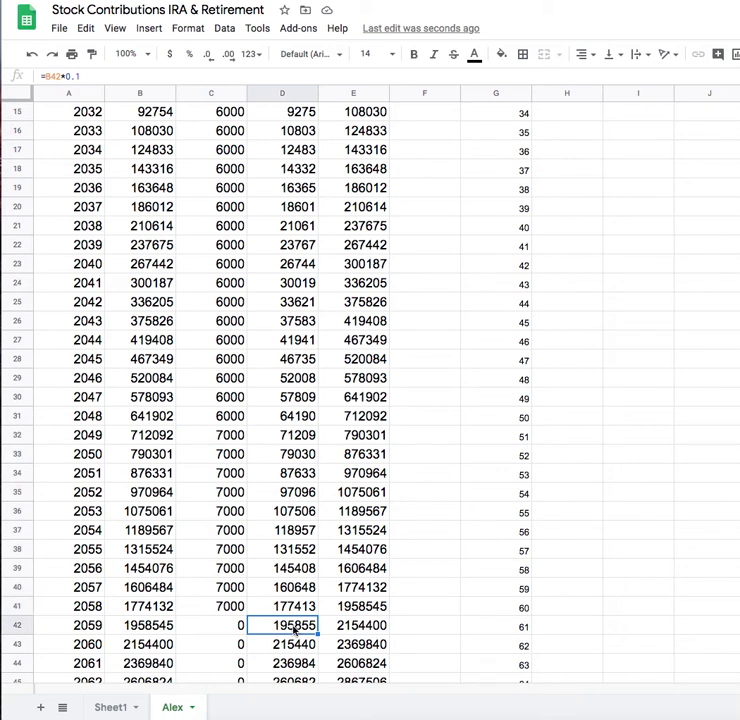
scroll(293, 628, "down", 1)
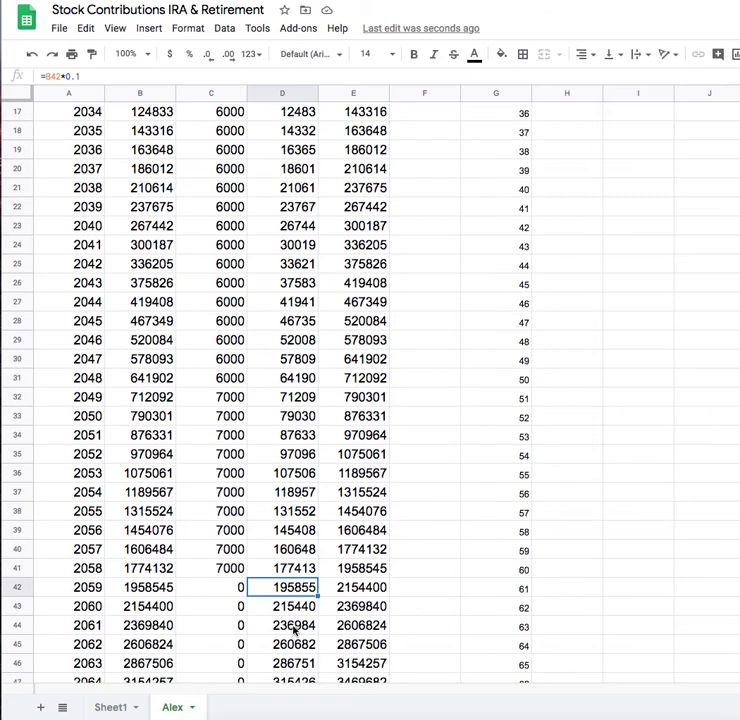
scroll(293, 628, "down", 4)
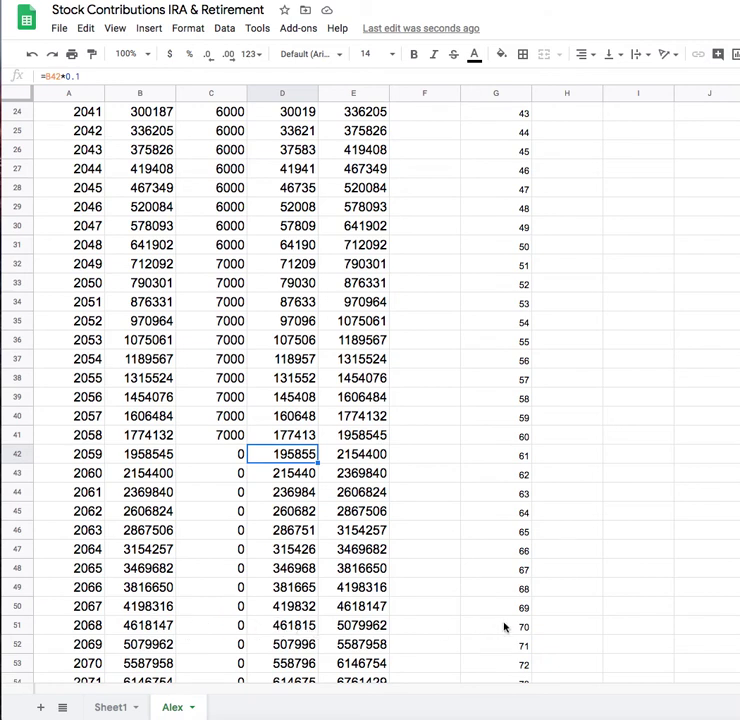
left_click(367, 628)
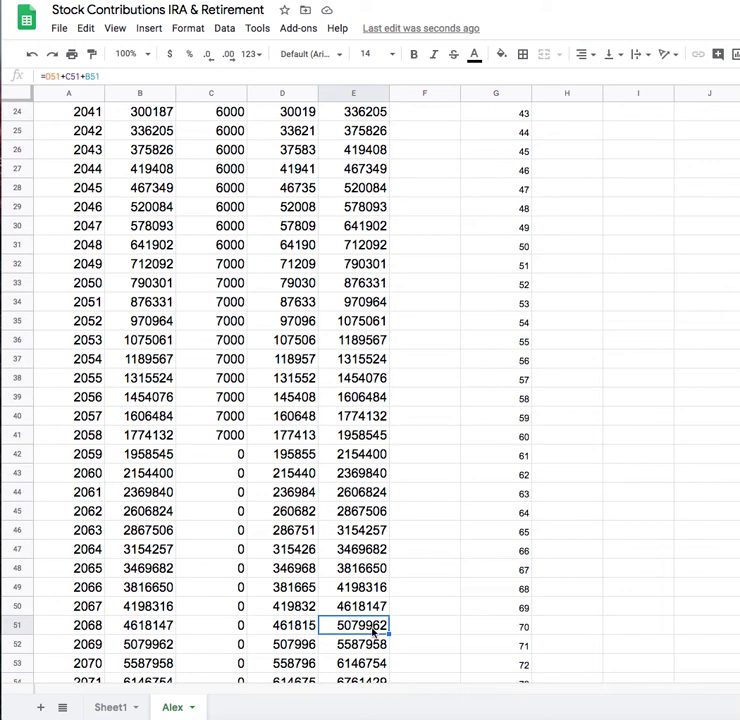
left_click(215, 645)
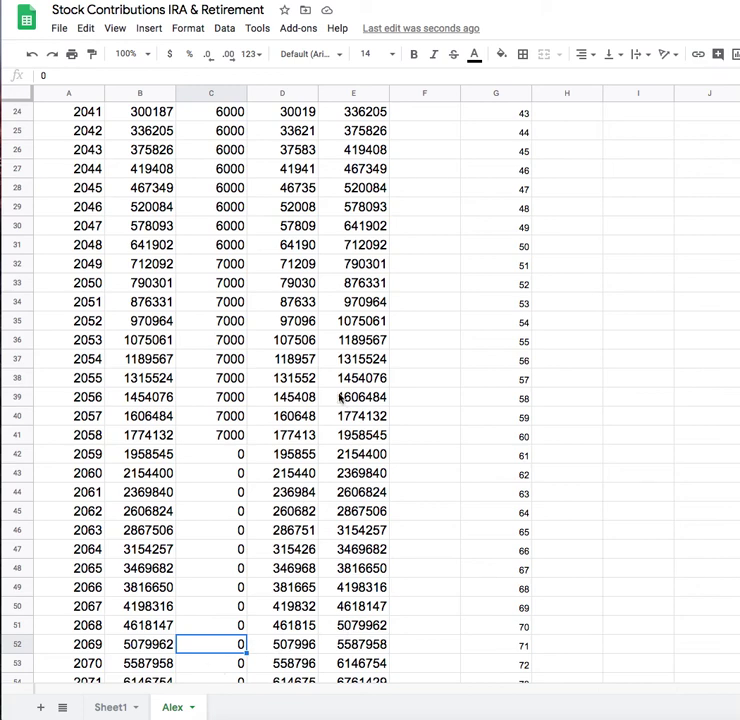
scroll(340, 398, "up", 8)
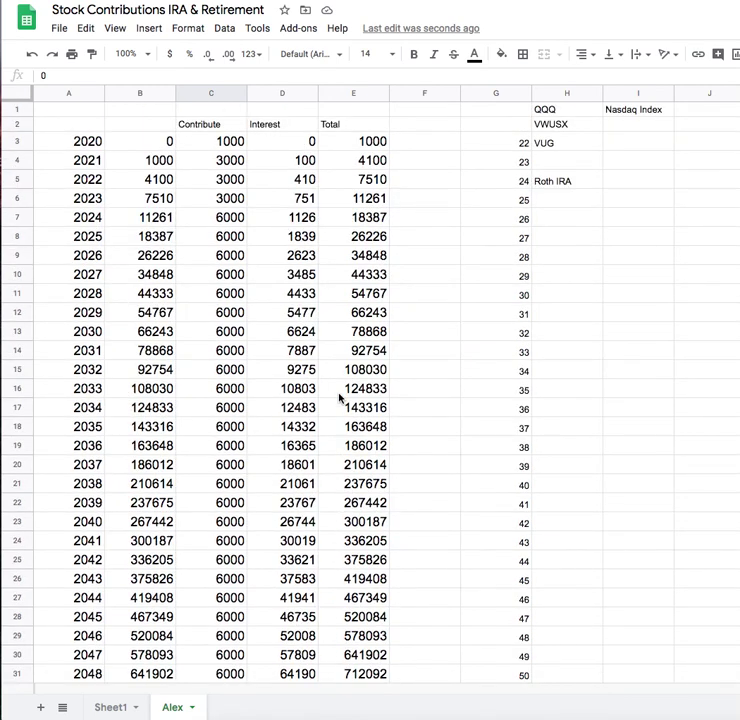
scroll(340, 398, "down", 2)
Step: Enter 'DCA' in cell I3 beside the VUG ticker
scroll(340, 398, "up", 2)
left_click(614, 142)
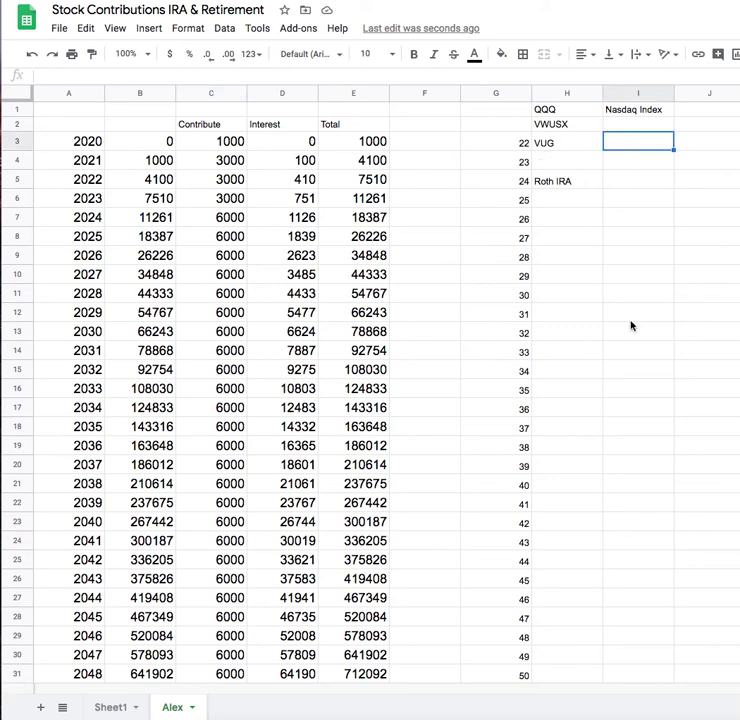
type("DCA")
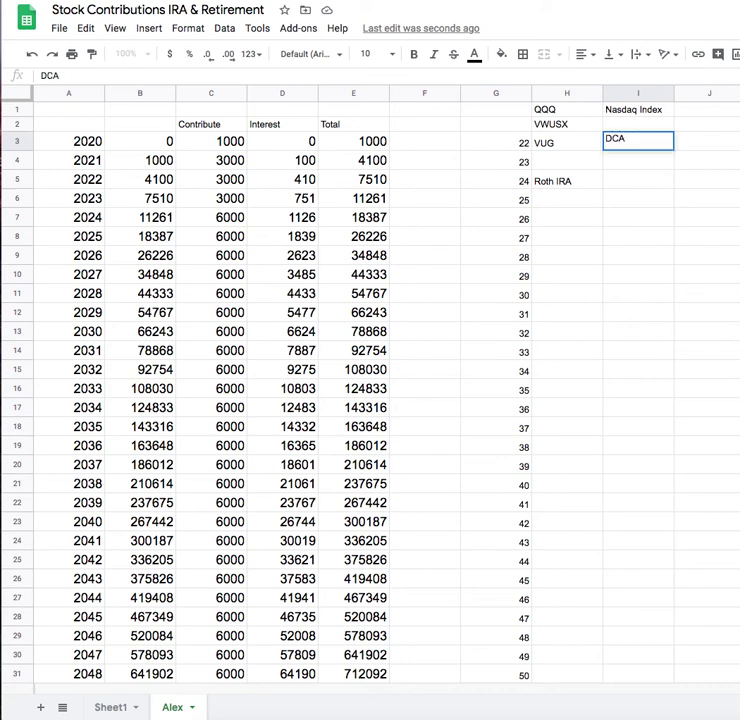
key("Return")
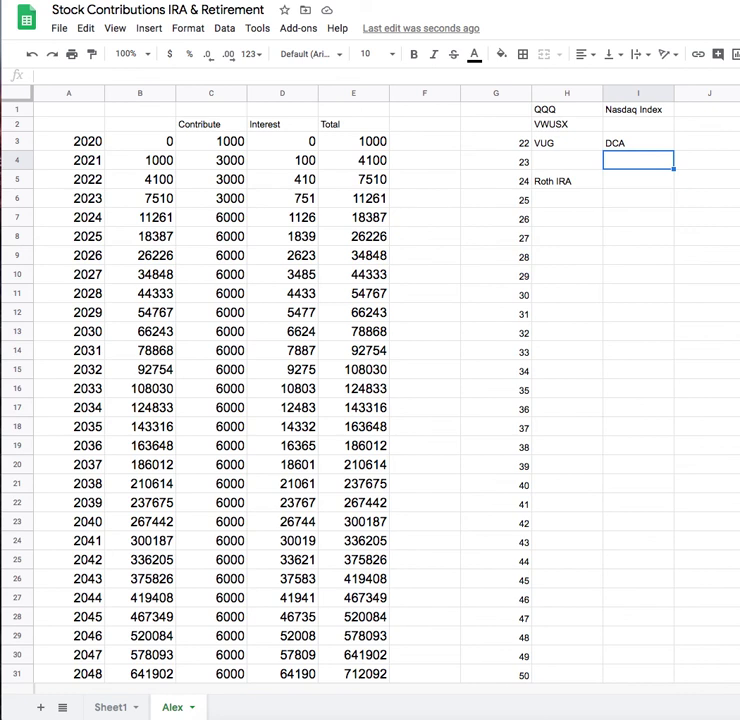
Step: Review the VUG, VWUSX and QQQ ticker cells in column H
left_click(557, 142)
left_click(557, 124)
left_click(558, 110)
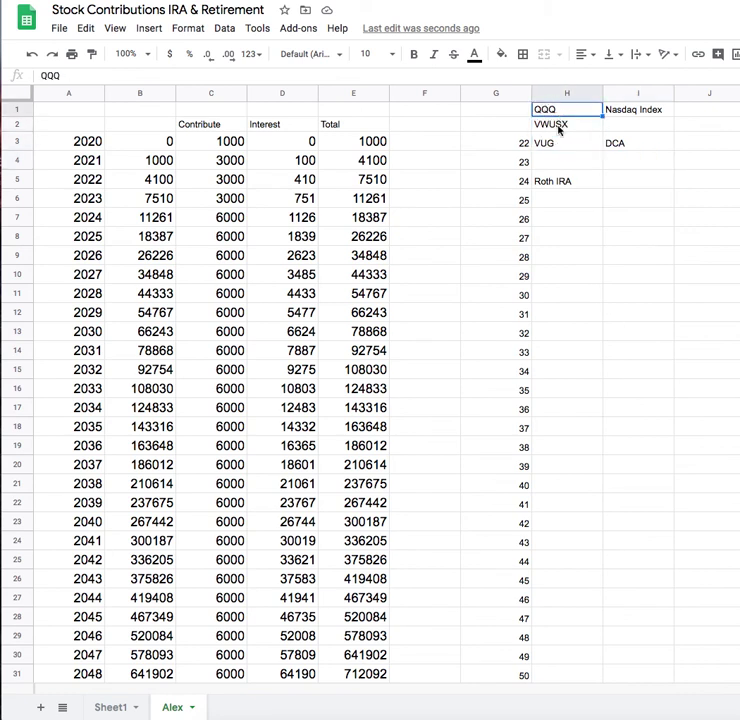
left_click(560, 158)
left_click(562, 145)
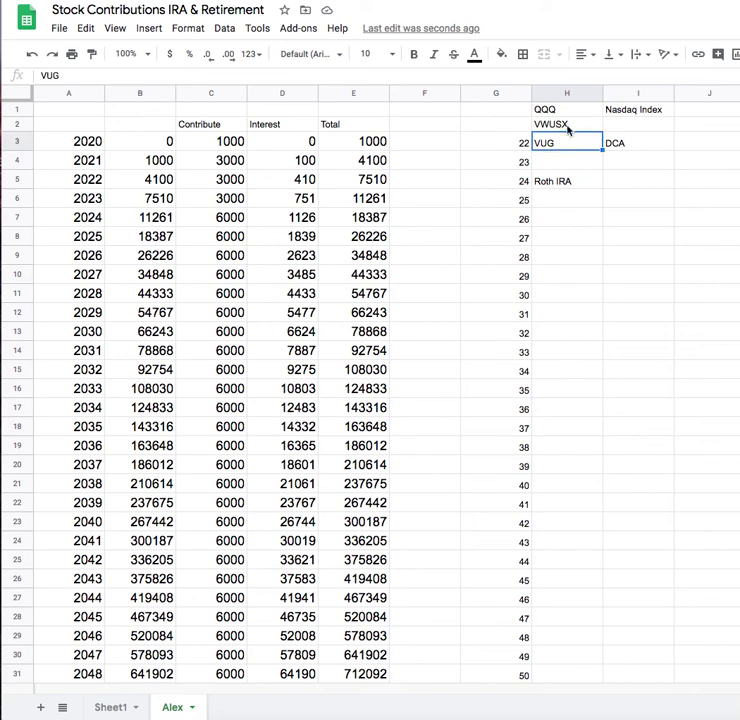